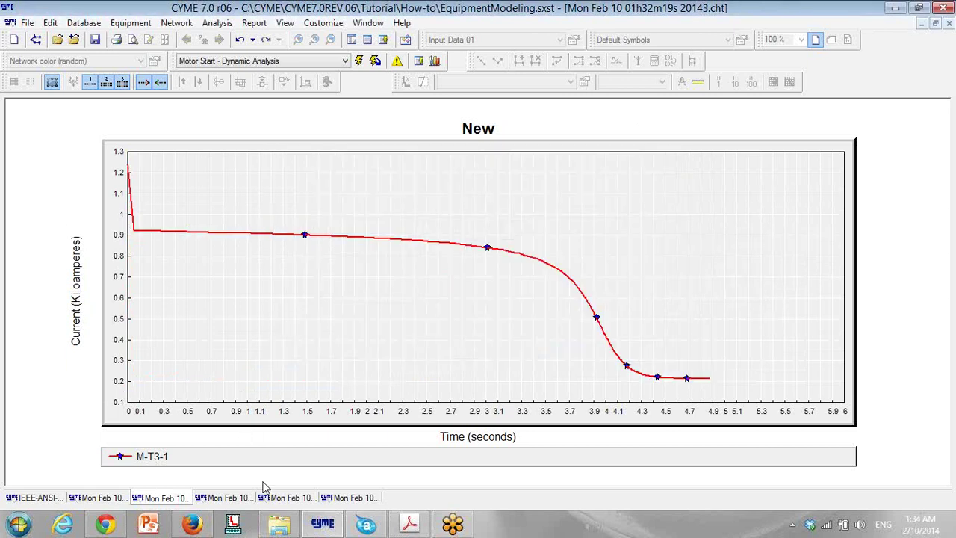
# Step: Leave the power factor chart for the IEEE-ANSI-QA-2 diagram and check motor M-T3-1's actions
pyautogui.click(224, 495)
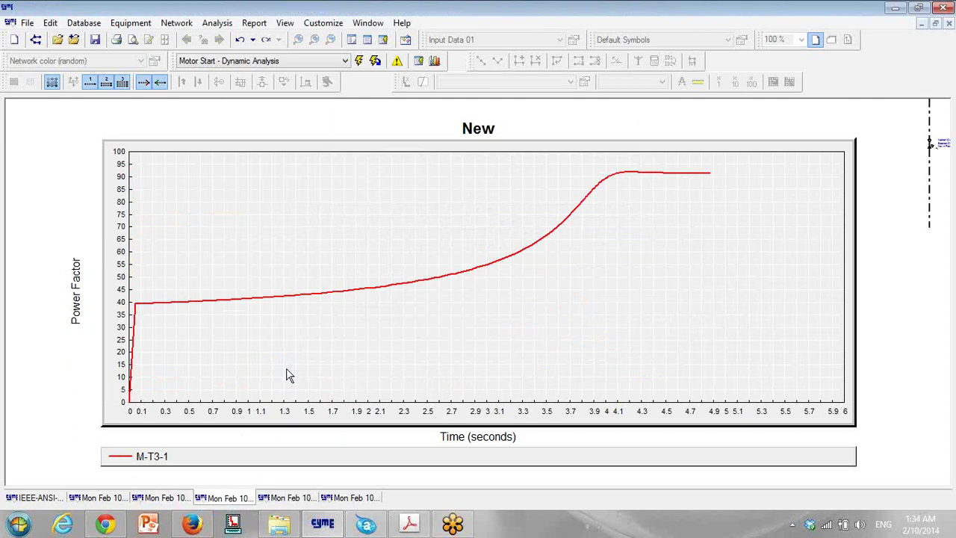
pyautogui.hotkey('ctrl', 'Tab')
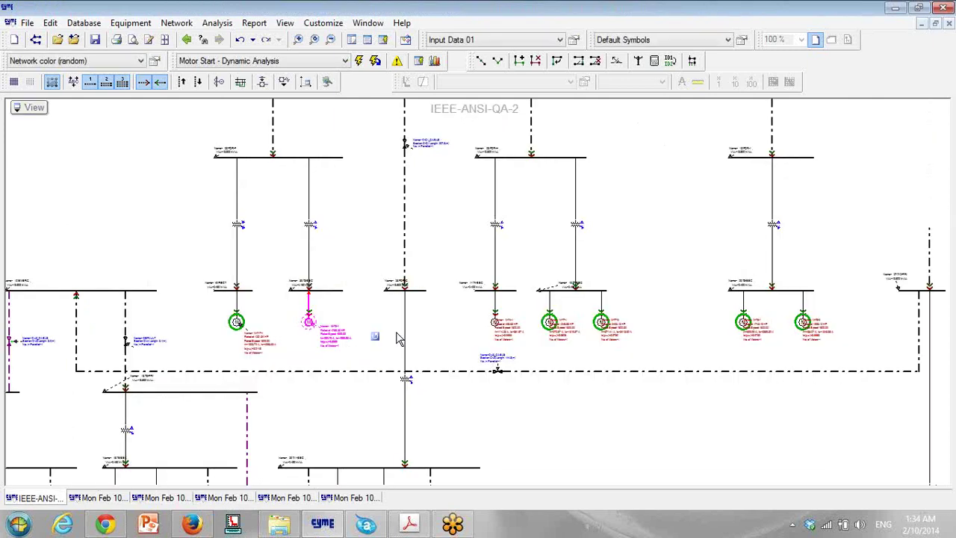
pyautogui.rightClick(400, 338)
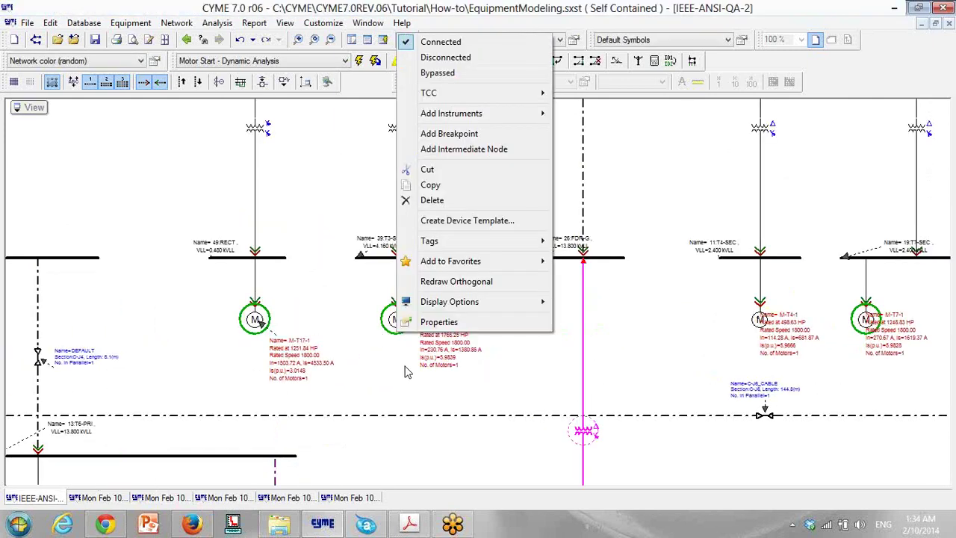
pyautogui.click(401, 374)
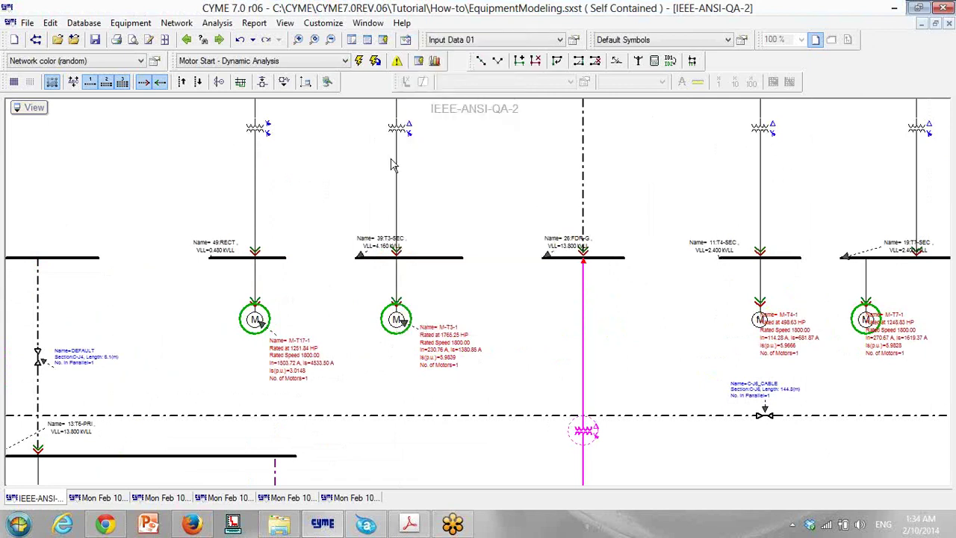
pyautogui.click(360, 63)
# Step: Set motor M-T3-1's starting assistance to Variable Frequency Drive with I start 1.2 (276.92 A)
pyautogui.click(756, 410)
pyautogui.doubleClick(396, 317)
pyautogui.click(205, 307)
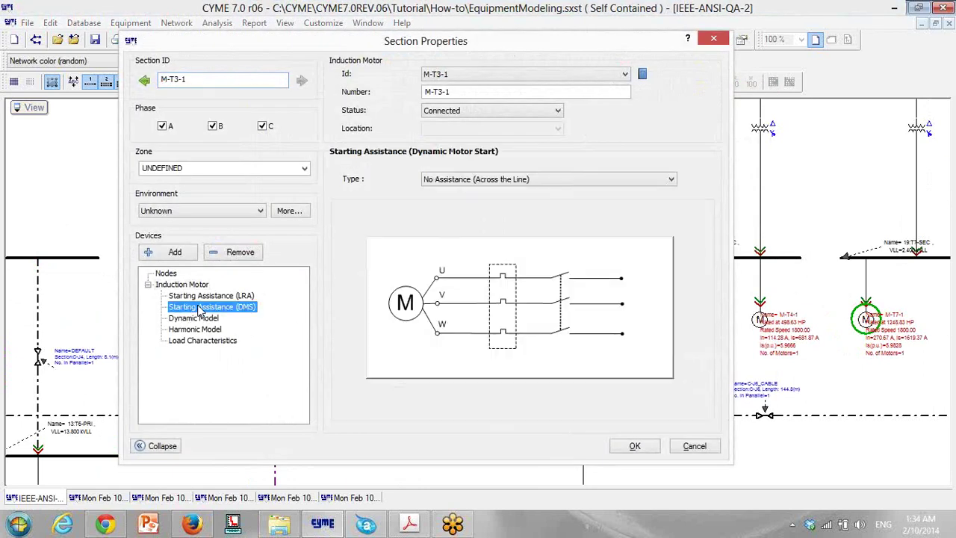
pyautogui.click(476, 180)
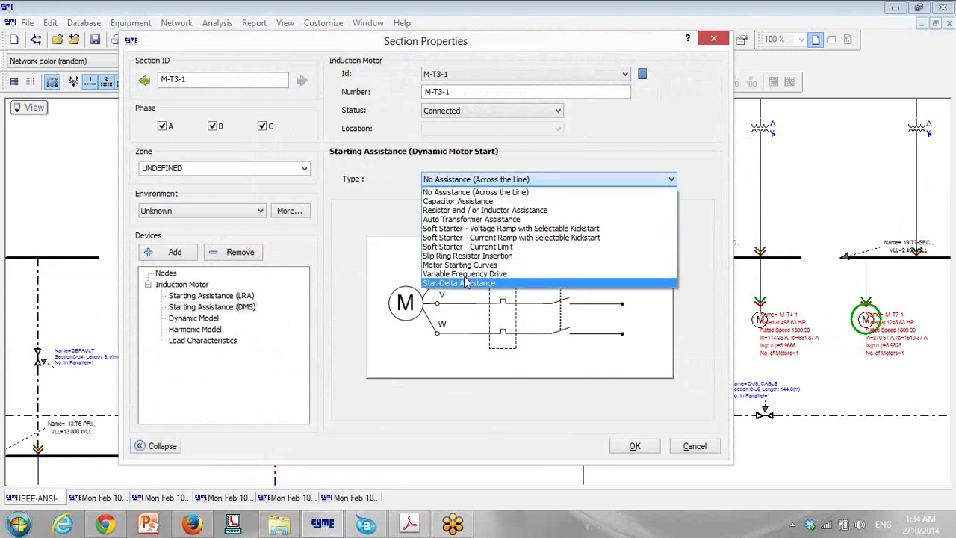
pyautogui.click(465, 273)
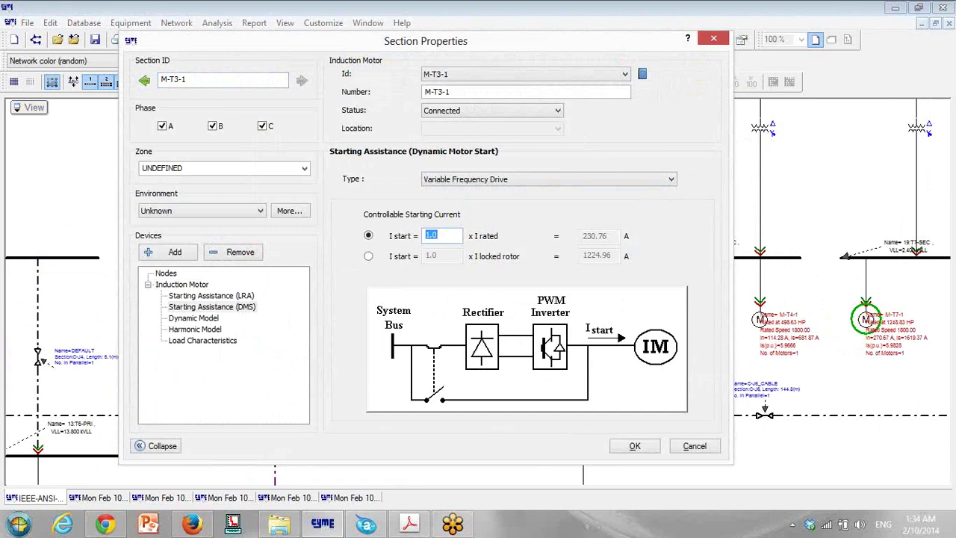
pyautogui.write('1.2')
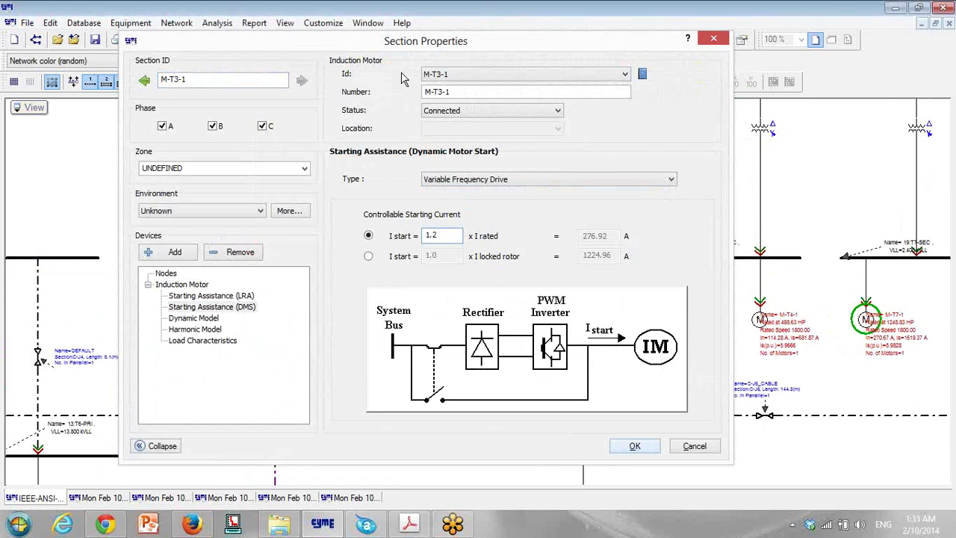
pyautogui.press('Return')
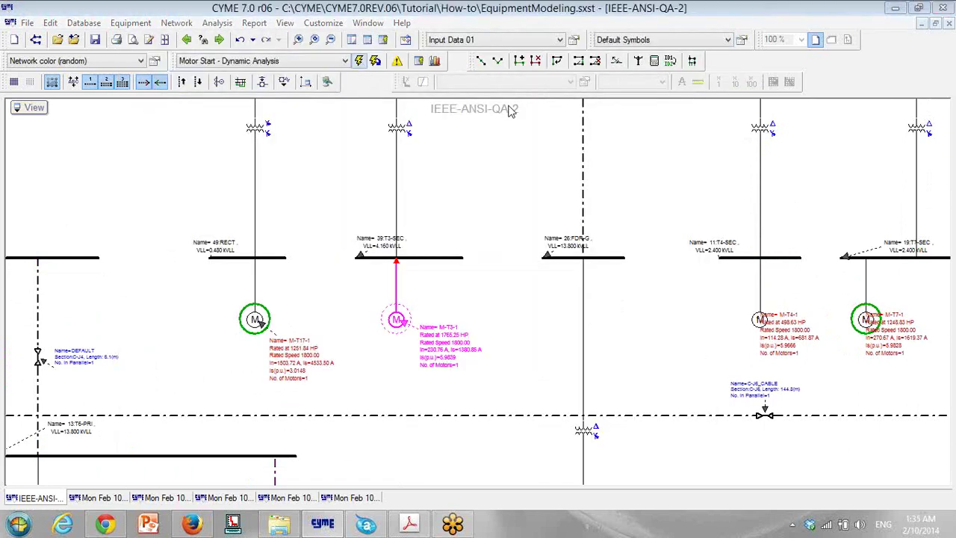
# Step: Rerun the dynamic motor start analysis, sorted by status so M-T3-1 starts first
pyautogui.press('F9')
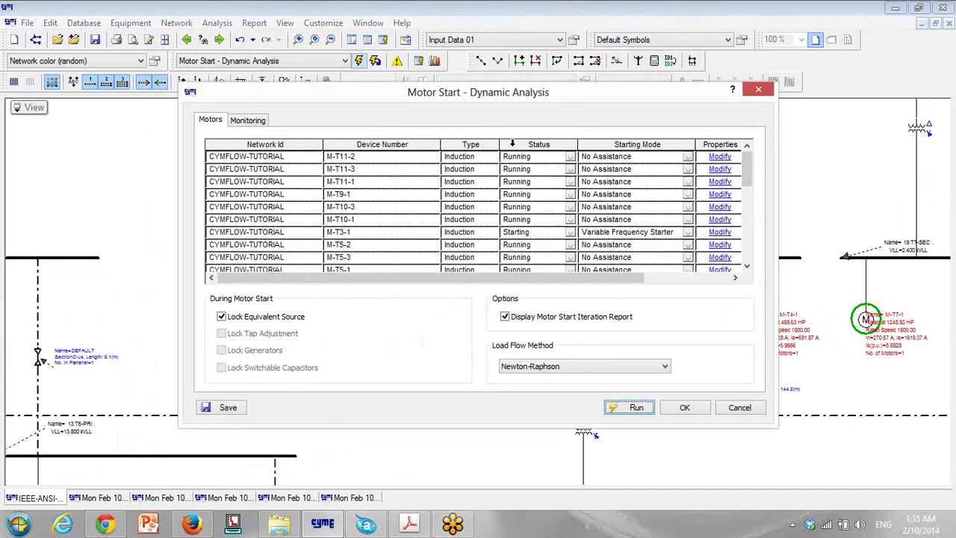
pyautogui.click(513, 143)
pyautogui.click(513, 143)
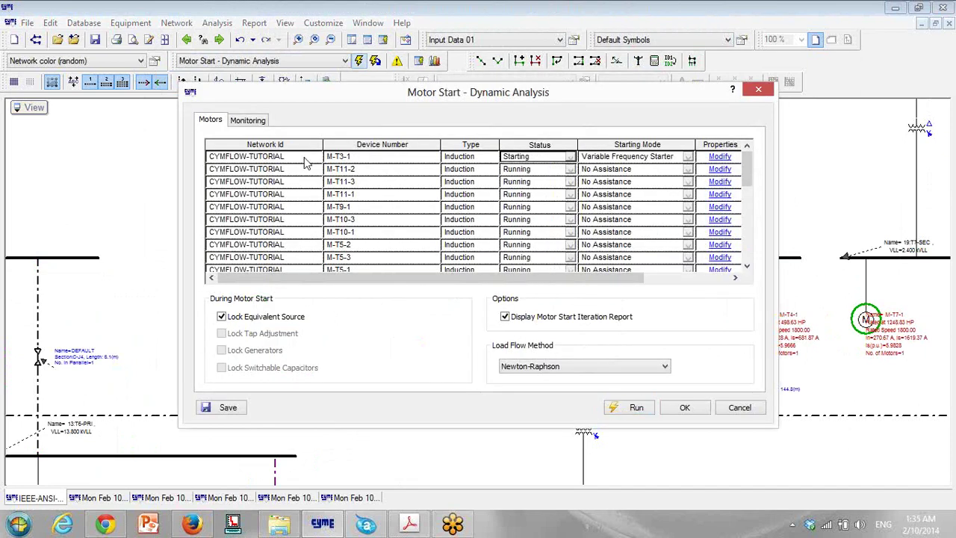
pyautogui.click(405, 156)
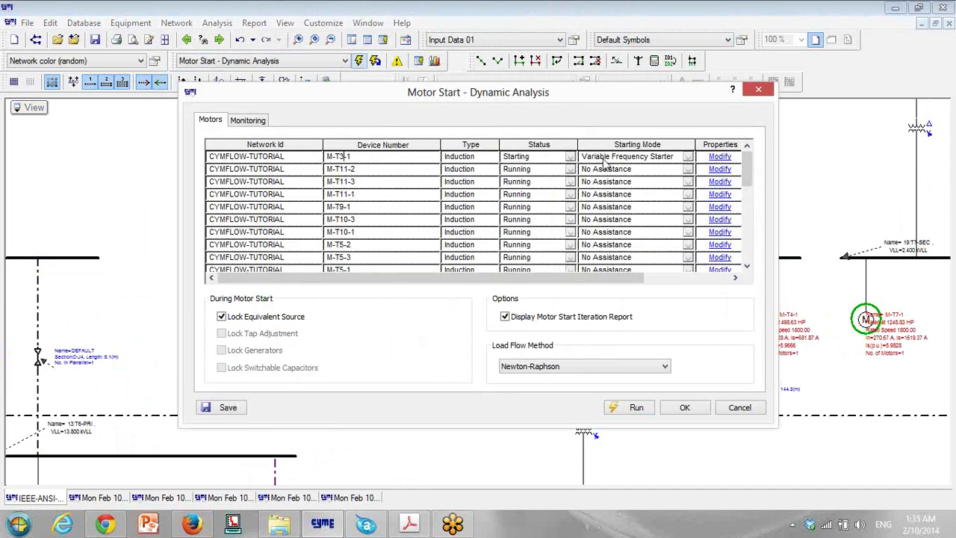
pyautogui.click(634, 410)
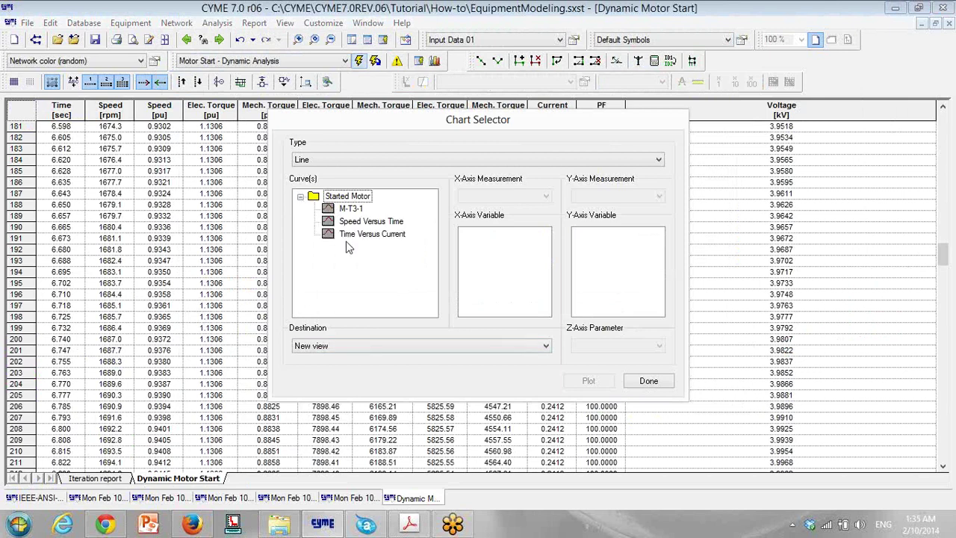
# Step: Plot the M-T3-1 voltage curve into chart 20141 and its current curve into chart 20142
pyautogui.click(378, 346)
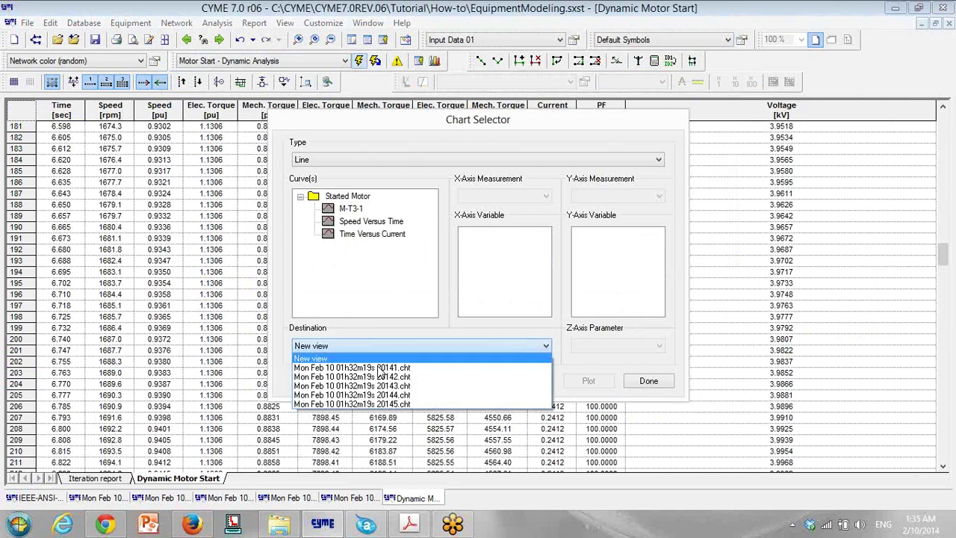
pyautogui.click(379, 368)
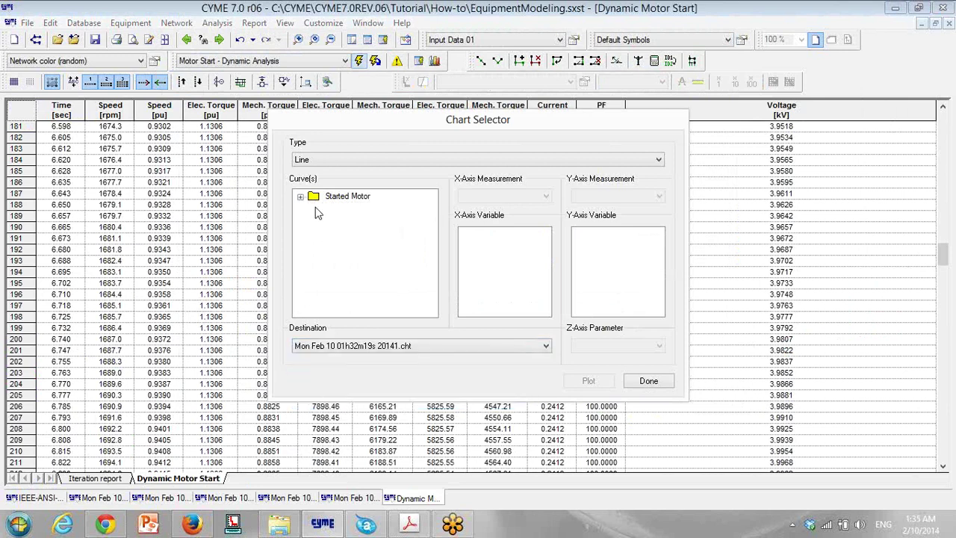
pyautogui.click(348, 208)
pyautogui.click(577, 384)
pyautogui.click(353, 346)
pyautogui.click(379, 378)
pyautogui.click(300, 197)
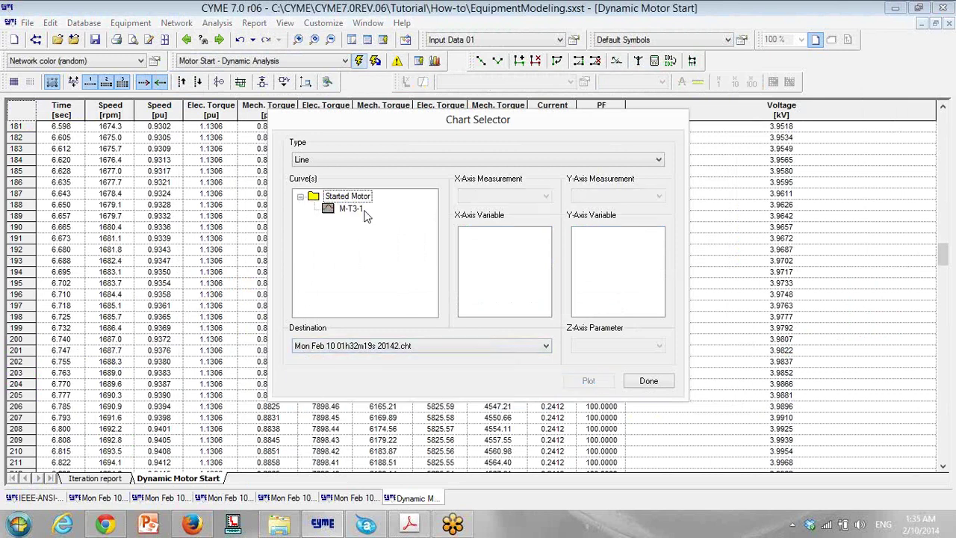
pyautogui.click(351, 209)
pyautogui.click(366, 346)
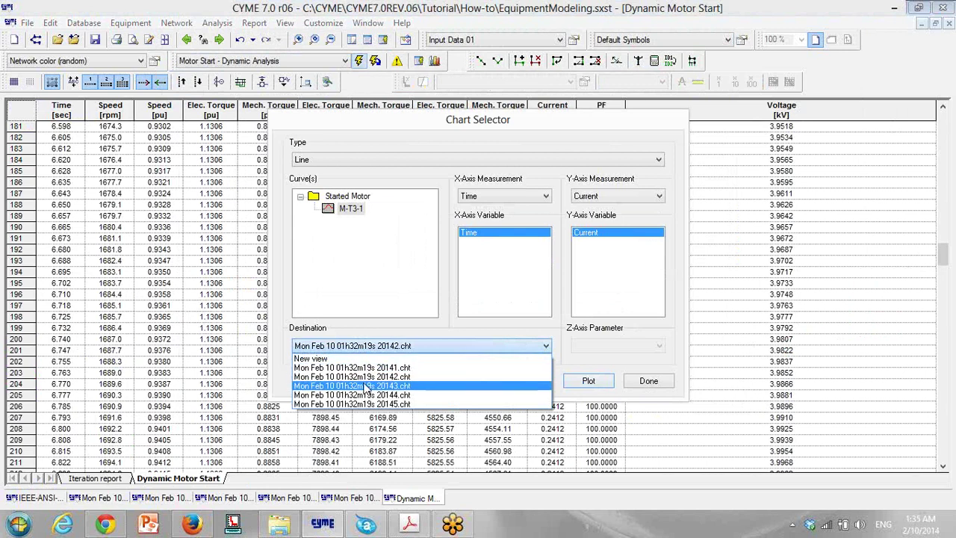
# Step: Plot M-T3-1 power factor into chart 20143 and electrical and mechanical torque into chart 20144
pyautogui.click(365, 373)
pyautogui.click(300, 197)
pyautogui.click(350, 209)
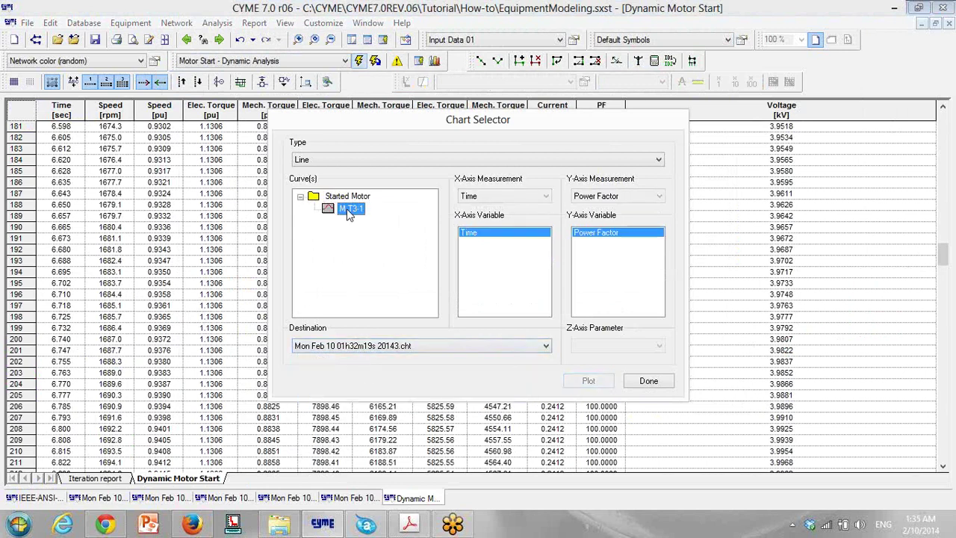
pyautogui.click(605, 382)
pyautogui.click(384, 346)
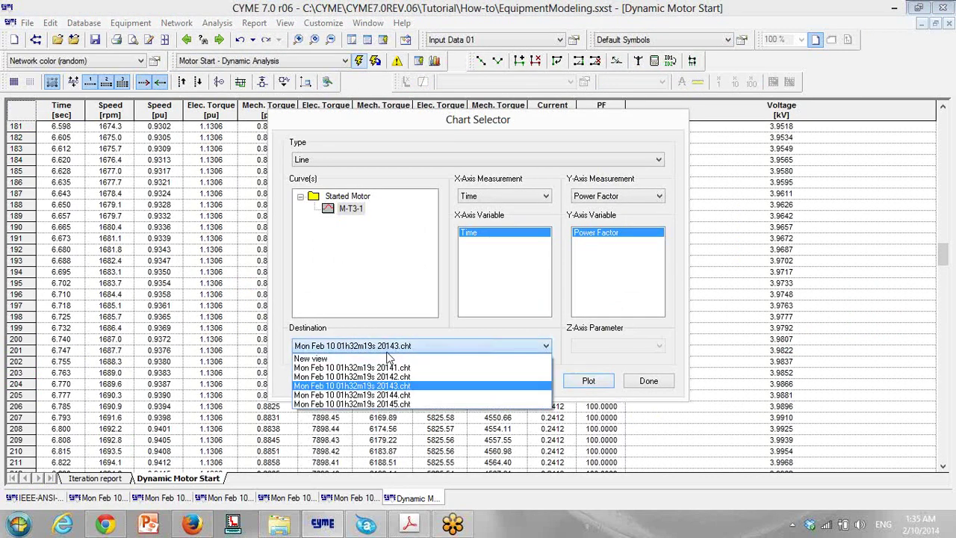
pyautogui.click(390, 395)
pyautogui.click(300, 197)
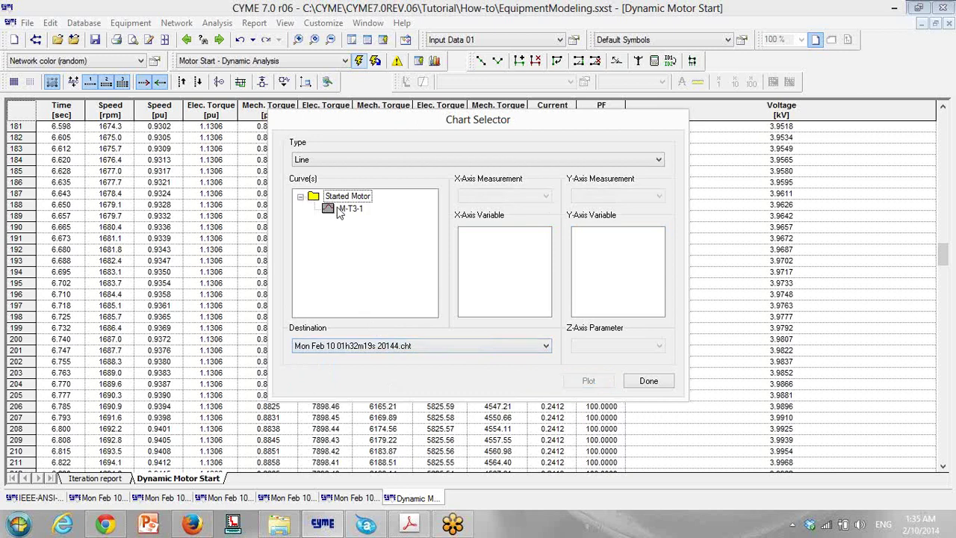
pyautogui.click(349, 209)
pyautogui.moveTo(601, 233); pyautogui.dragTo(603, 248)
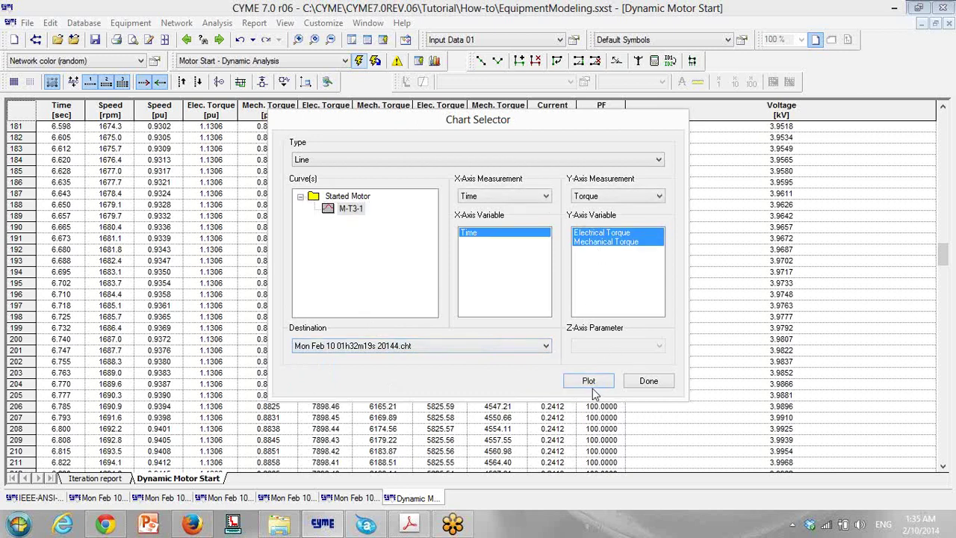
pyautogui.click(434, 346)
# Step: Plot the M-T3-1 time-versus-current curve into chart 20145 and close the Chart Selector
pyautogui.click(396, 406)
pyautogui.click(301, 197)
pyautogui.click(371, 209)
pyautogui.click(602, 381)
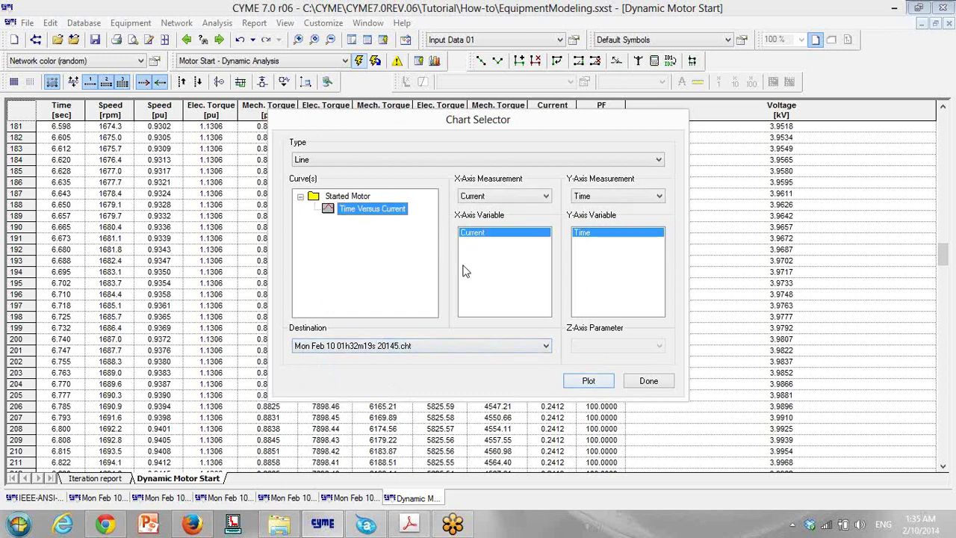
pyautogui.click(605, 382)
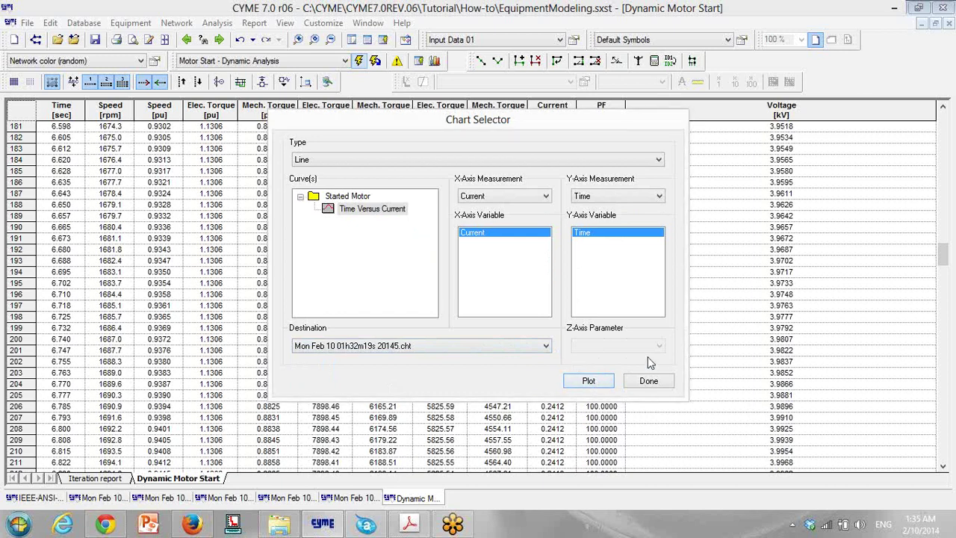
pyautogui.click(646, 380)
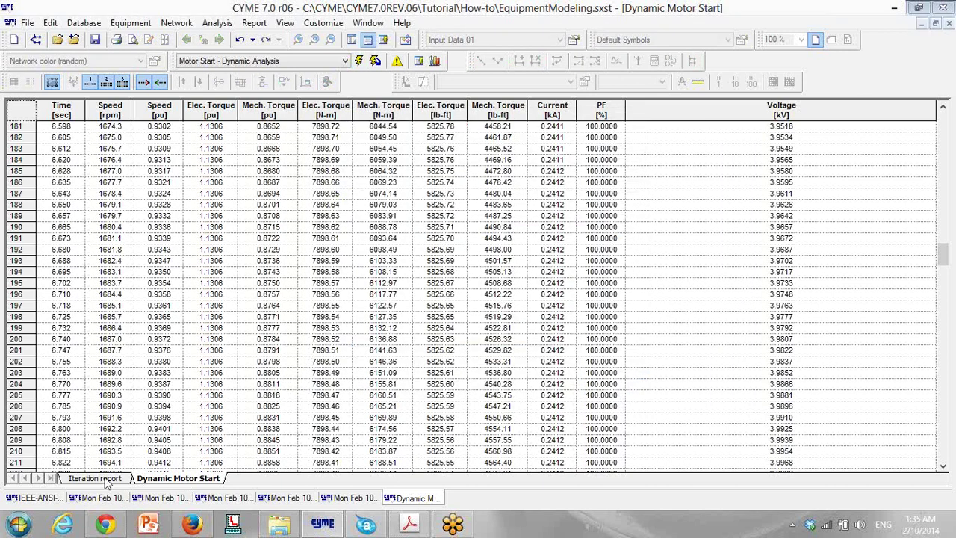
# Step: Switch back to the IEEE-ANSI-QA-2 network diagram tab
pyautogui.click(369, 41)
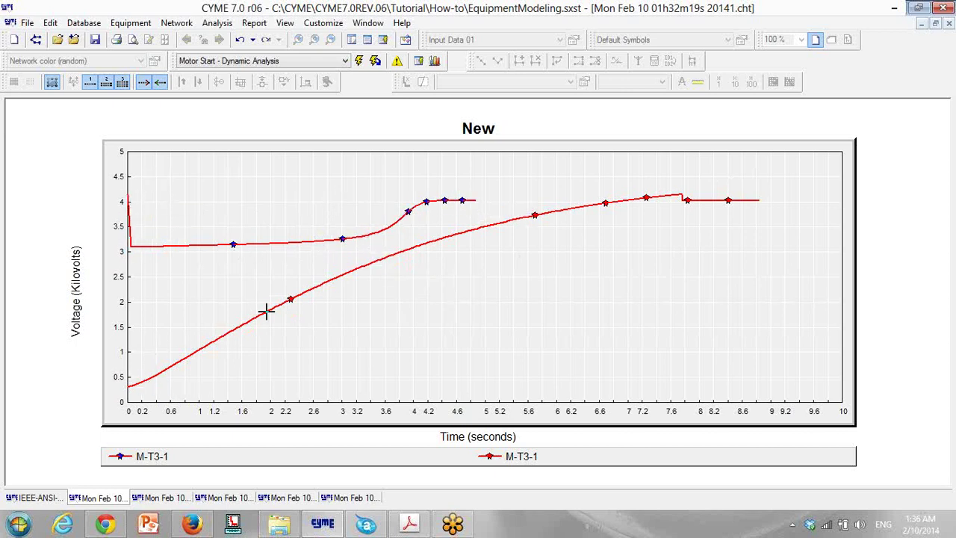
# Step: Show the motor current chart's Y-axis in percent and zoom to fit all curves
pyautogui.click(163, 497)
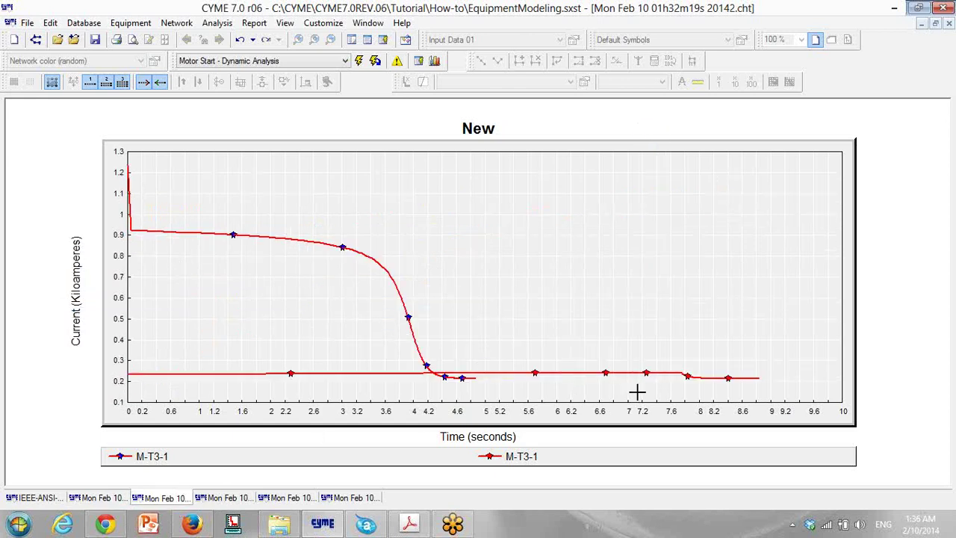
pyautogui.moveTo(776, 364); pyautogui.dragTo(128, 395)
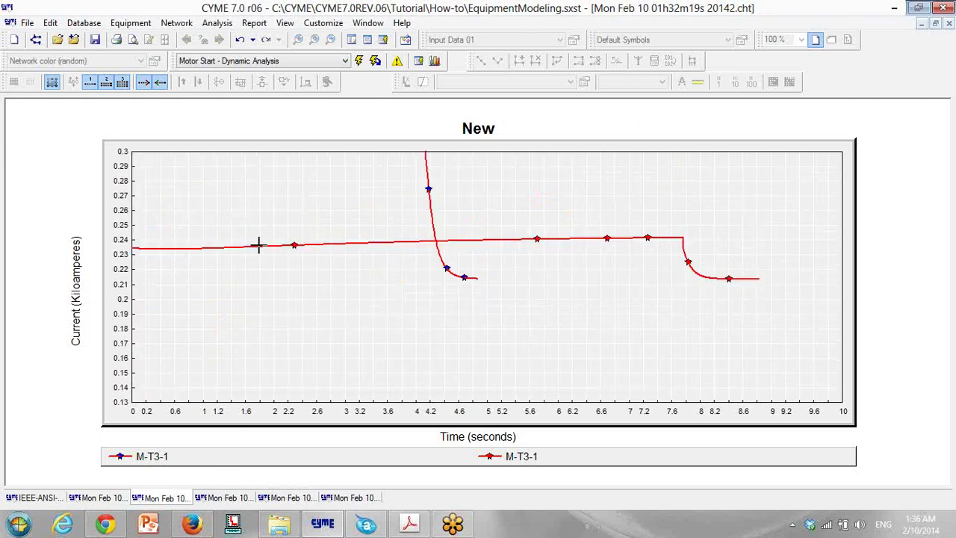
pyautogui.rightClick(207, 238)
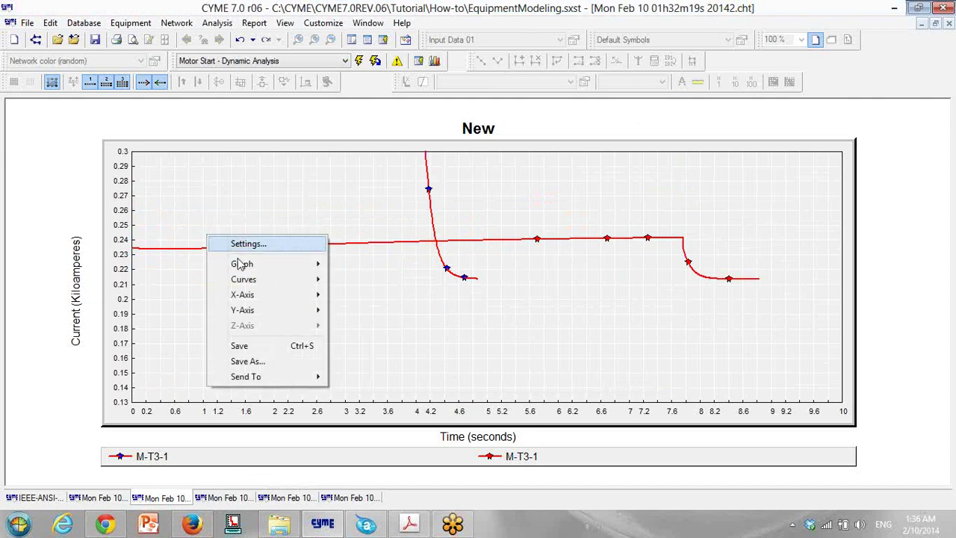
pyautogui.moveTo(297, 311)
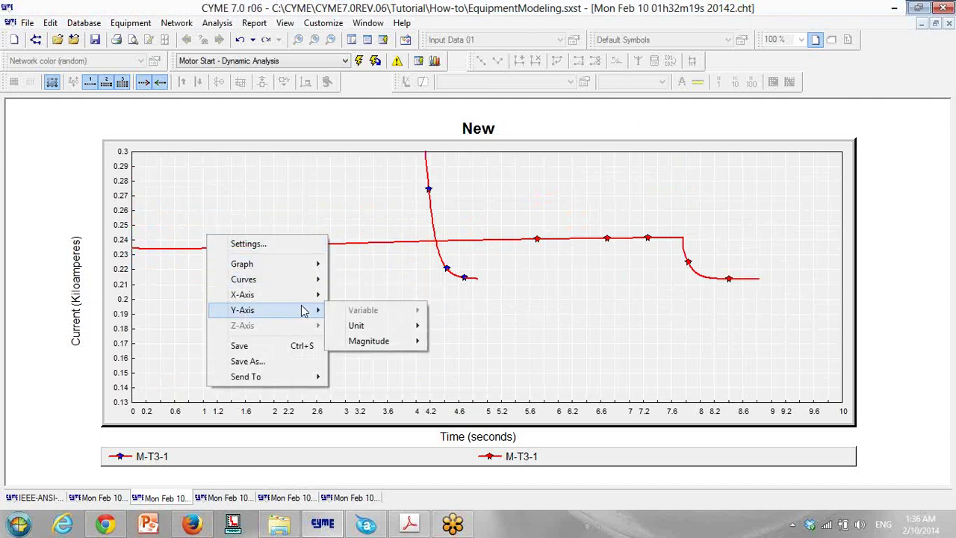
pyautogui.moveTo(356, 325)
pyautogui.click(471, 355)
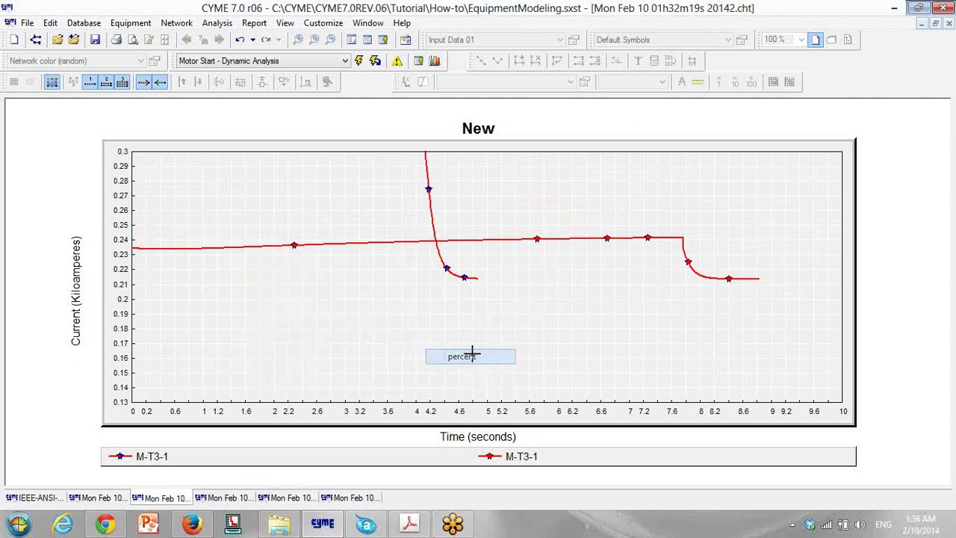
pyautogui.rightClick(273, 260)
pyautogui.moveTo(335, 288)
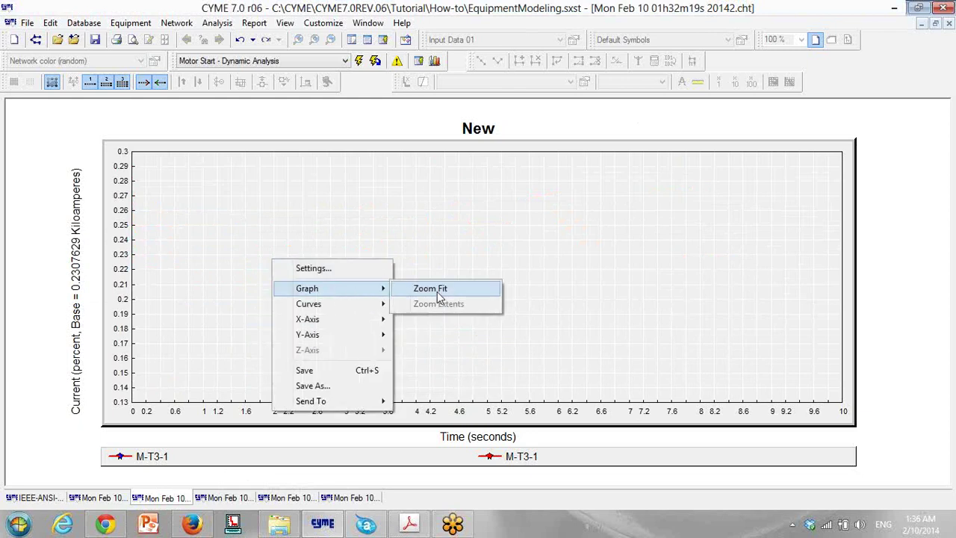
pyautogui.click(437, 291)
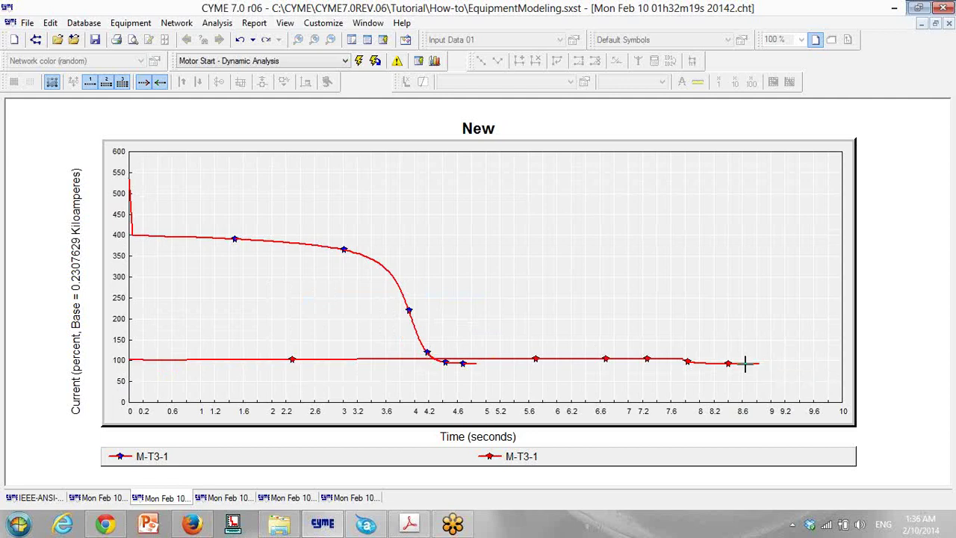
# Step: Browse the power factor, torque and time-versus-current chart tabs
pyautogui.click(212, 501)
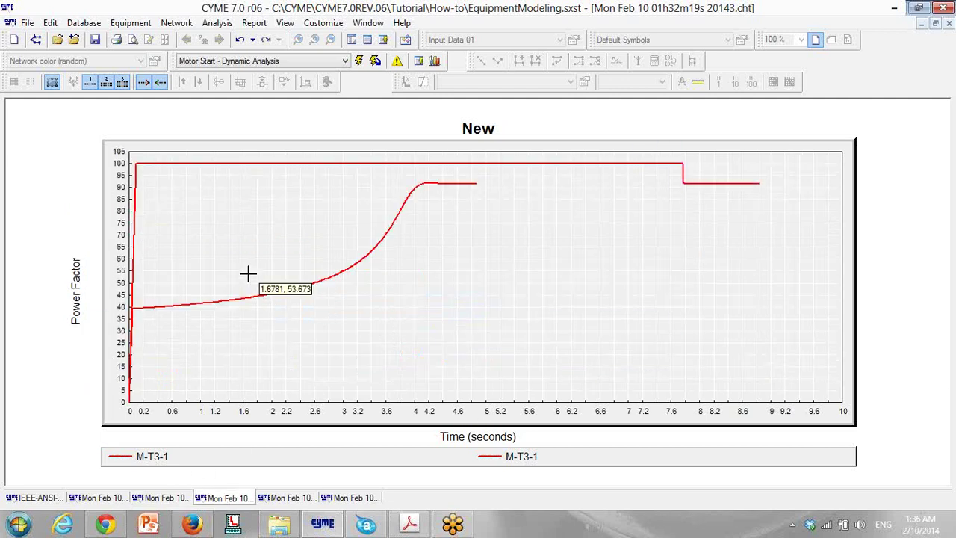
pyautogui.click(293, 499)
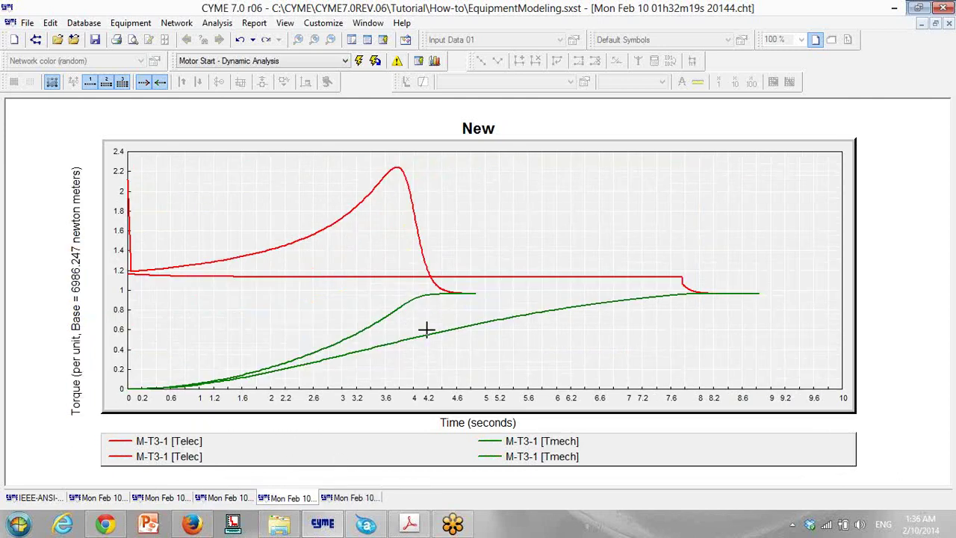
pyautogui.click(366, 499)
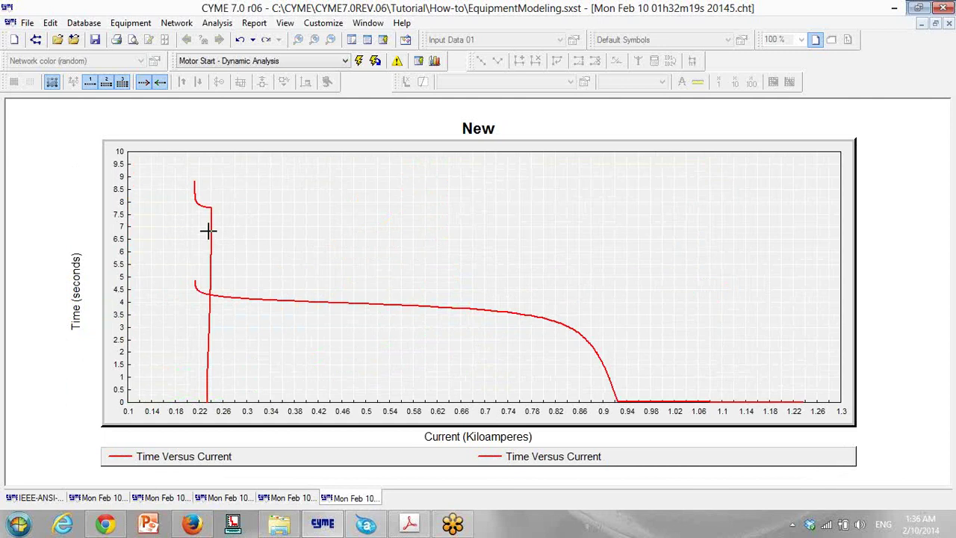
pyautogui.moveTo(261, 334)
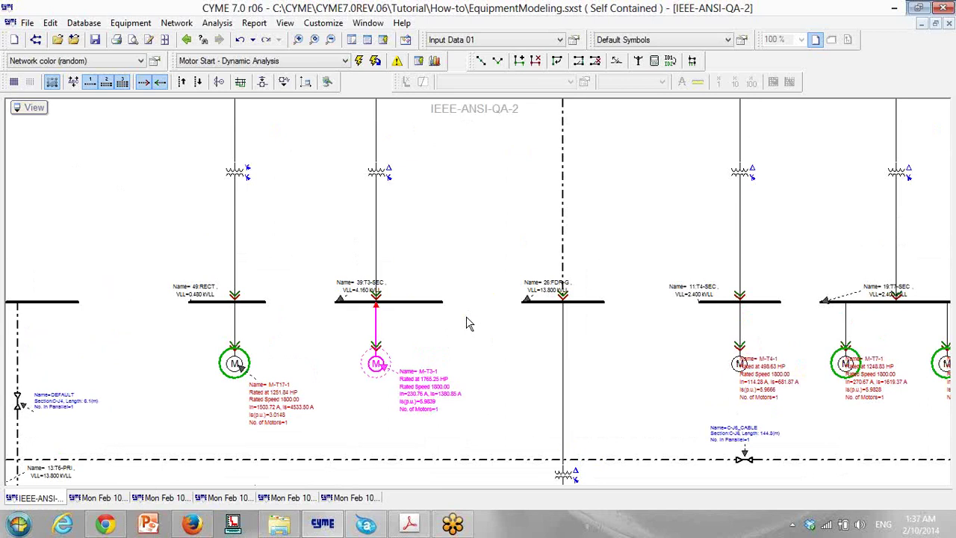
# Step: Glance at the voltage chart, then return to the IEEE-ANSI-QA-2 diagram and open the File menu
pyautogui.scroll(-3, 465, 261)
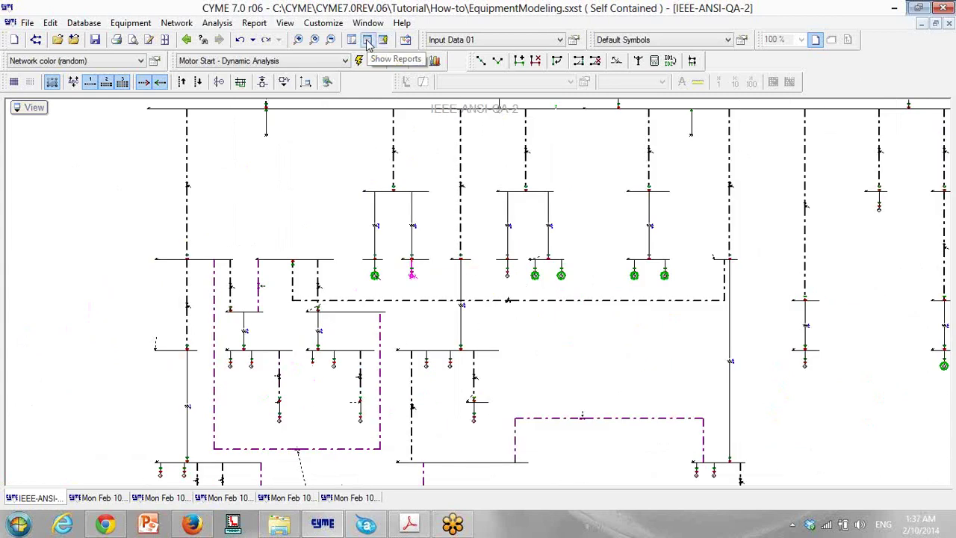
pyautogui.click(104, 498)
pyautogui.click(52, 499)
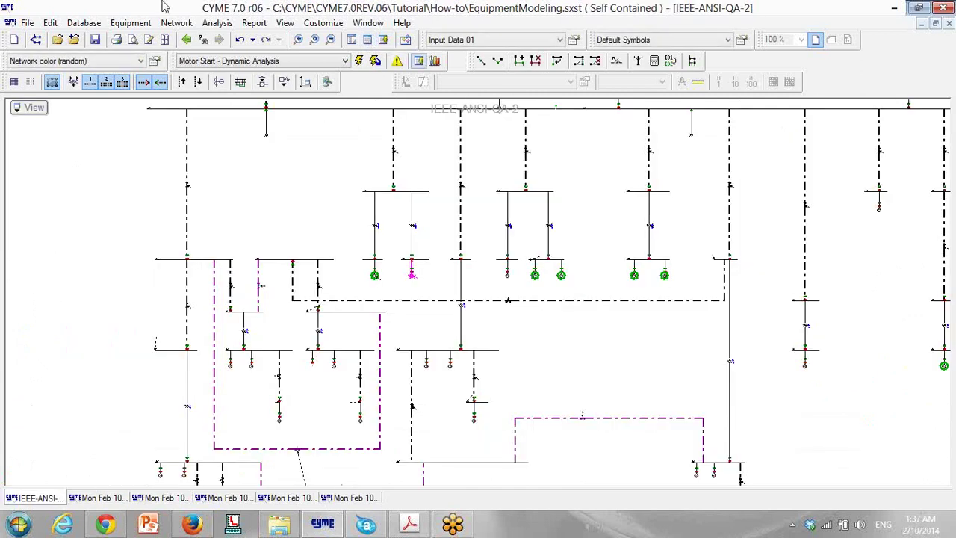
pyautogui.click(27, 22)
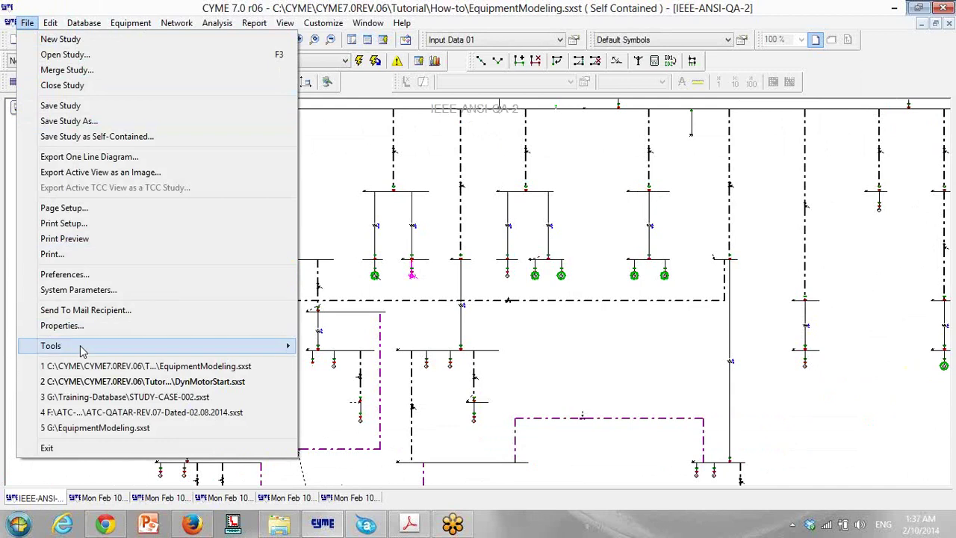
# Step: Launch CYMView maximized and open the 01h35m11s result from the PSAF/MStart New folder
pyautogui.moveTo(84, 351)
pyautogui.click(345, 361)
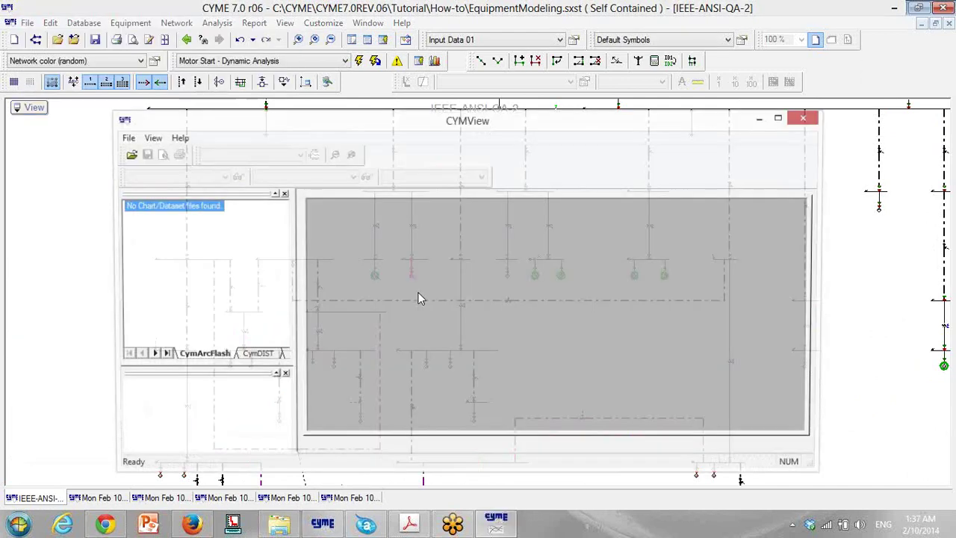
pyautogui.doubleClick(423, 121)
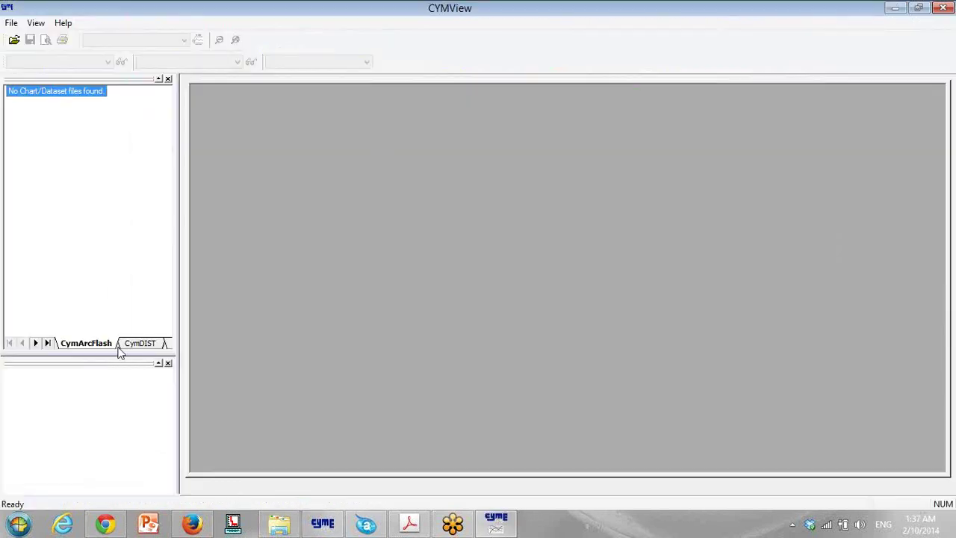
pyautogui.click(168, 345)
pyautogui.click(167, 345)
pyautogui.click(168, 346)
pyautogui.click(168, 347)
pyautogui.click(166, 344)
pyautogui.click(101, 345)
pyautogui.click(11, 92)
pyautogui.click(85, 106)
pyautogui.doubleClick(119, 109)
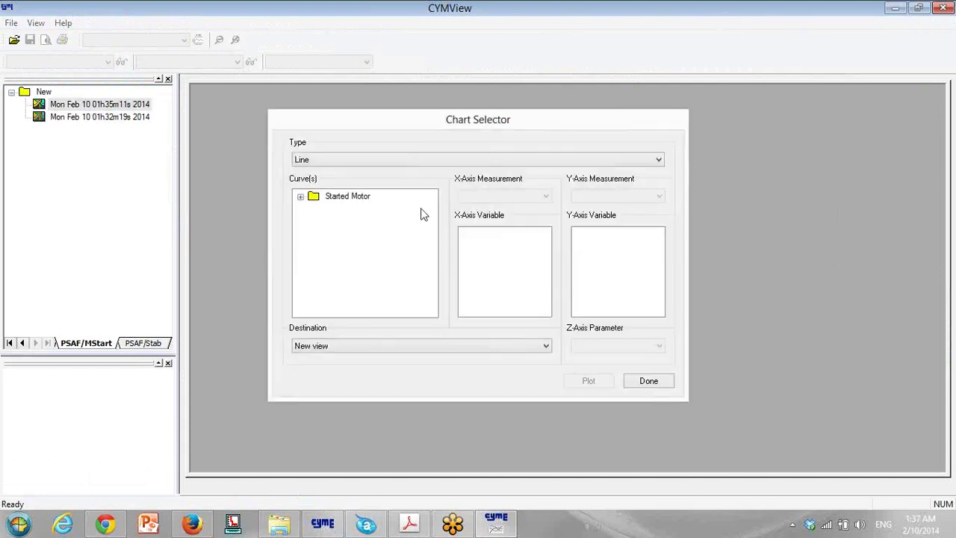
# Step: Plot M-T3-1 voltage, current, power factor and electrical/mechanical torque versus time
pyautogui.click(300, 196)
pyautogui.click(357, 209)
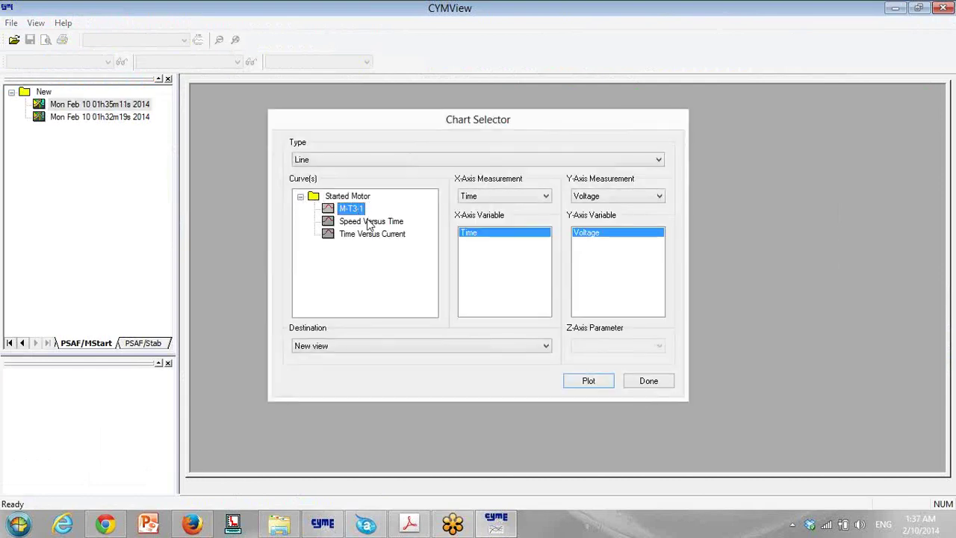
pyautogui.click(597, 389)
pyautogui.click(658, 196)
pyautogui.click(589, 216)
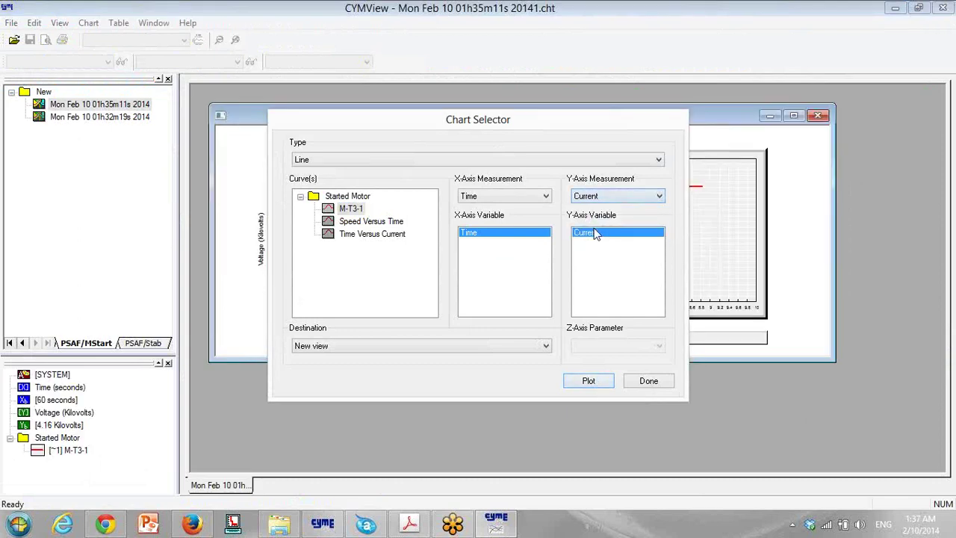
pyautogui.click(590, 381)
pyautogui.click(601, 195)
pyautogui.click(590, 225)
pyautogui.click(598, 381)
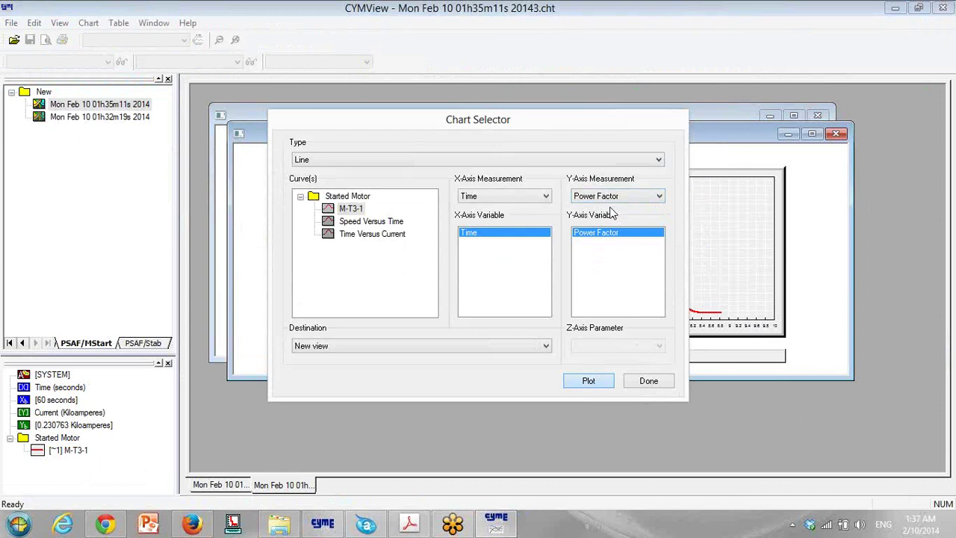
pyautogui.click(609, 196)
pyautogui.click(610, 236)
pyautogui.moveTo(602, 232); pyautogui.dragTo(605, 242)
pyautogui.click(590, 381)
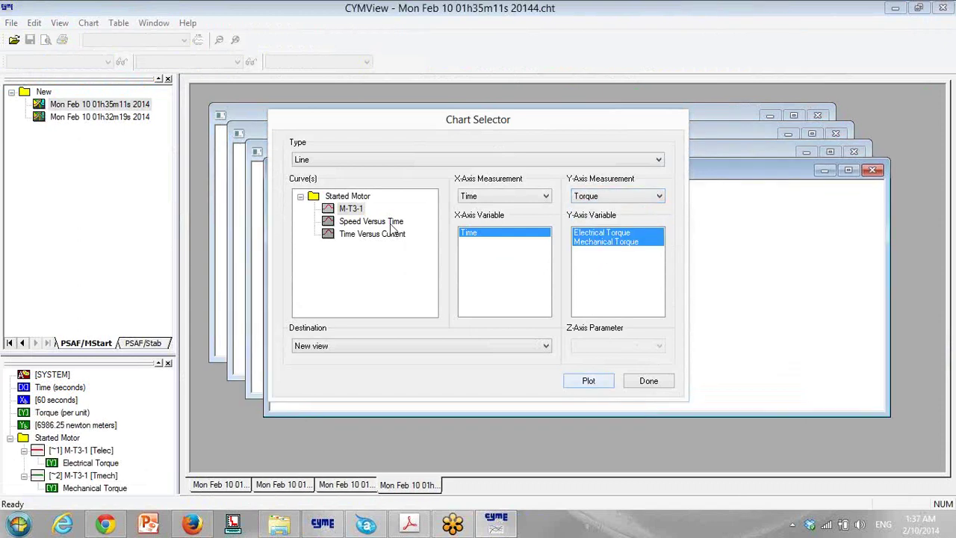
# Step: Preview the Speed Versus Time and Time Versus Current curves, then finish charting
pyautogui.click(617, 196)
pyautogui.click(611, 210)
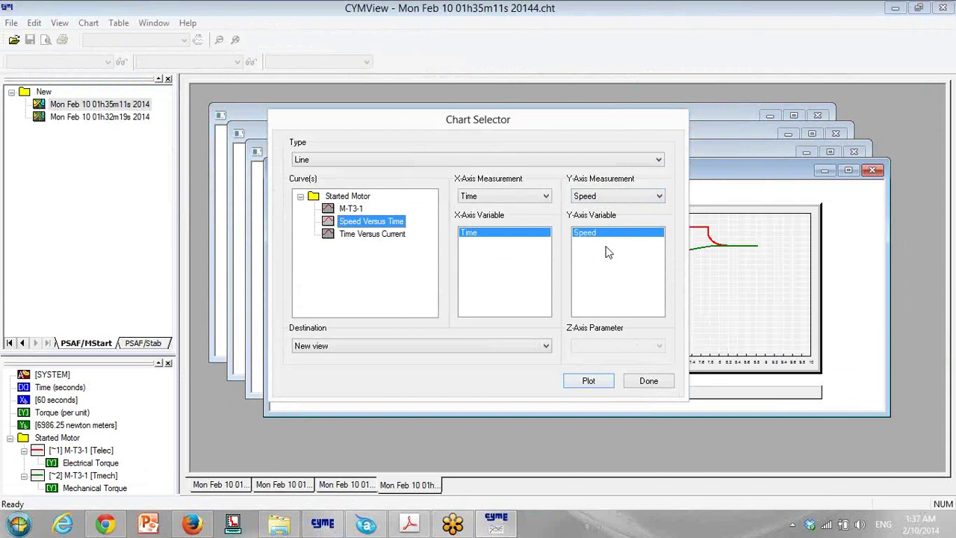
pyautogui.click(617, 196)
pyautogui.click(611, 209)
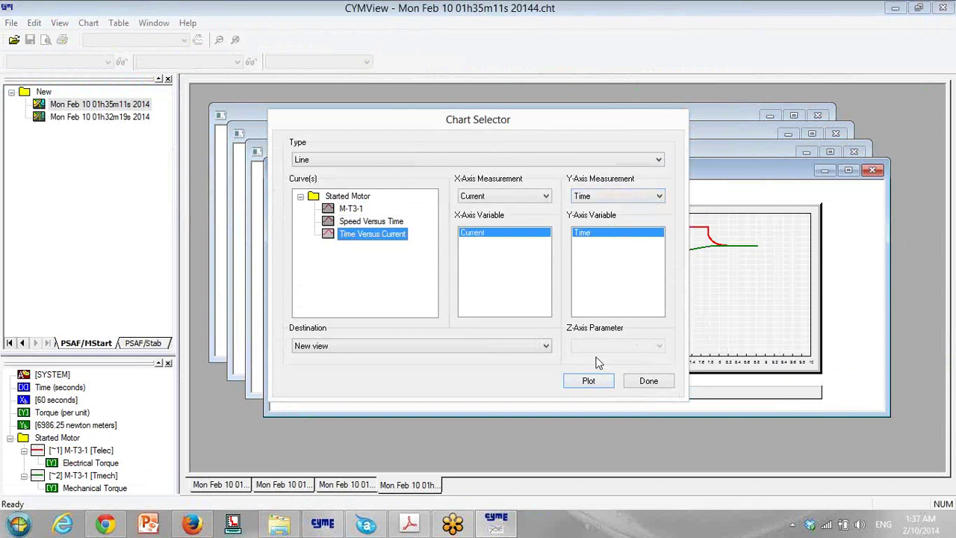
pyautogui.click(647, 382)
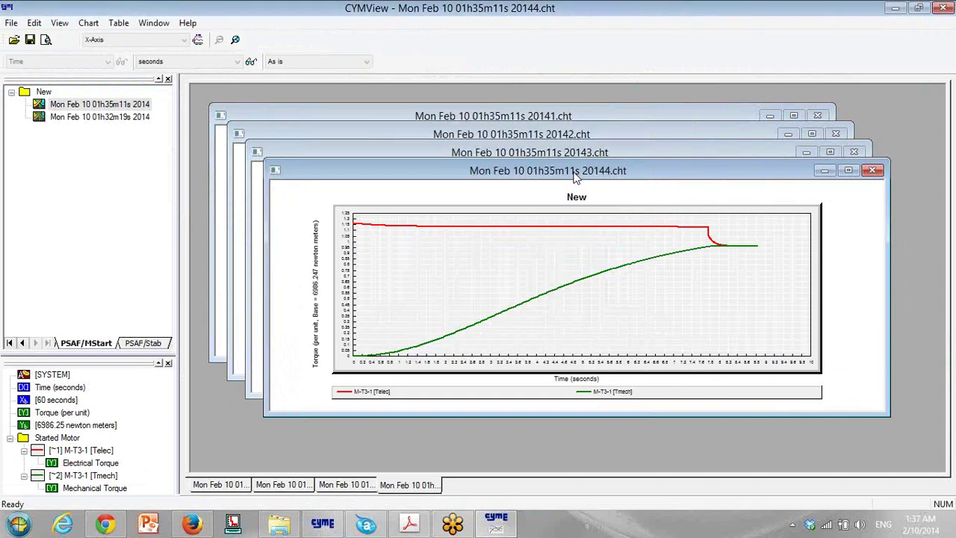
# Step: Enlarge the torque chart and show the Tabular Report, paging through chart data 20141–20144
pyautogui.doubleClick(587, 170)
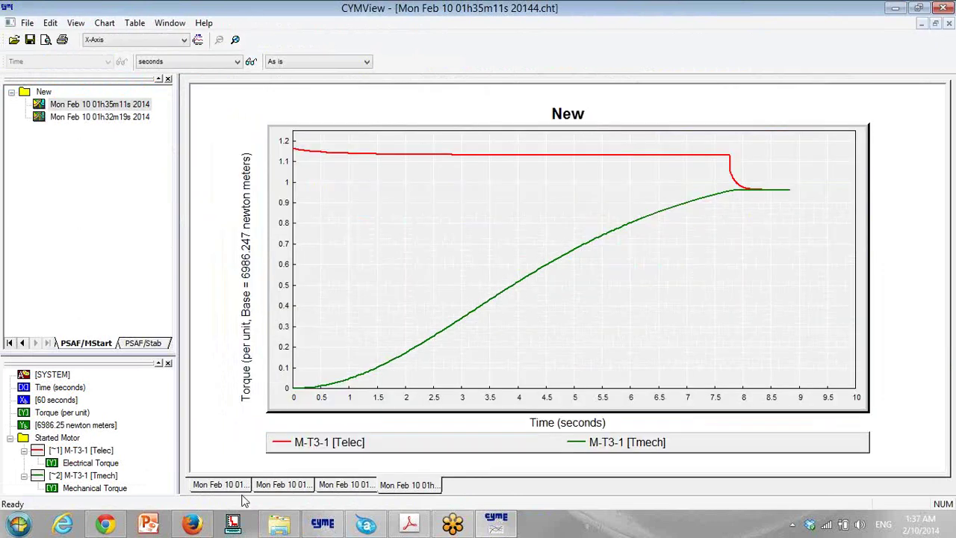
pyautogui.click(75, 23)
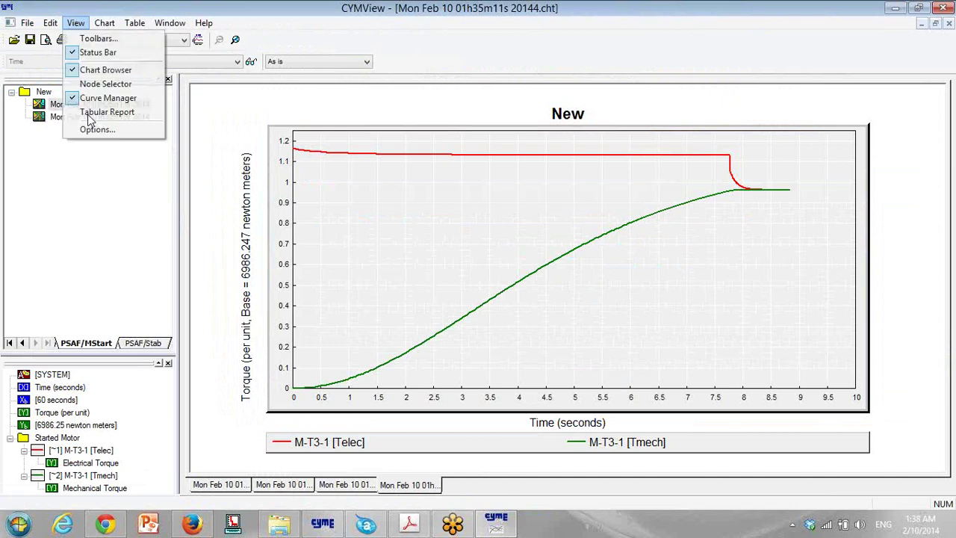
pyautogui.click(93, 112)
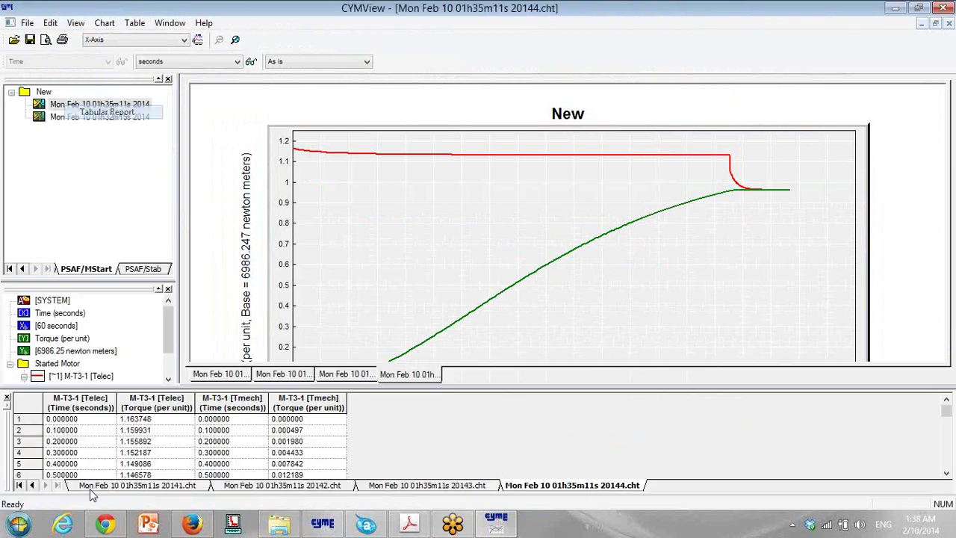
pyautogui.click(120, 486)
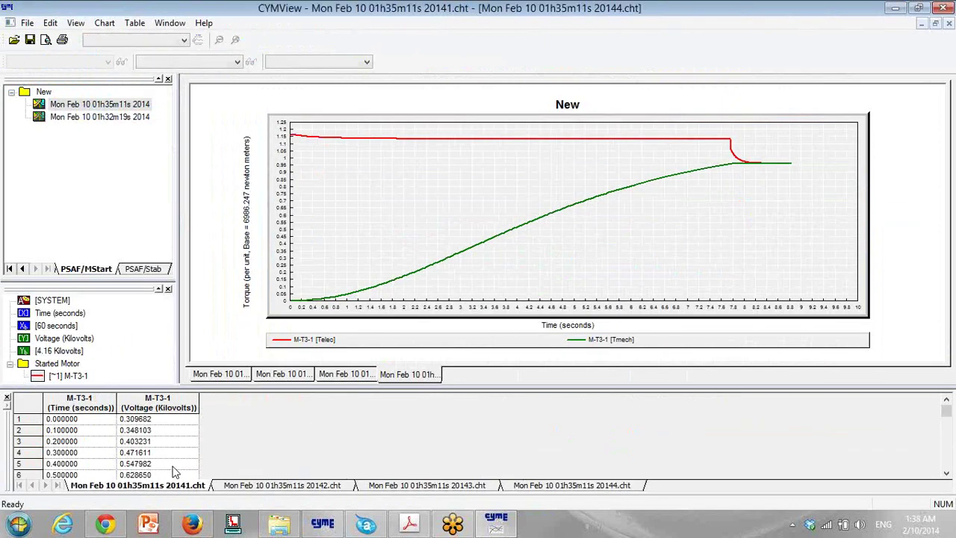
pyautogui.click(295, 486)
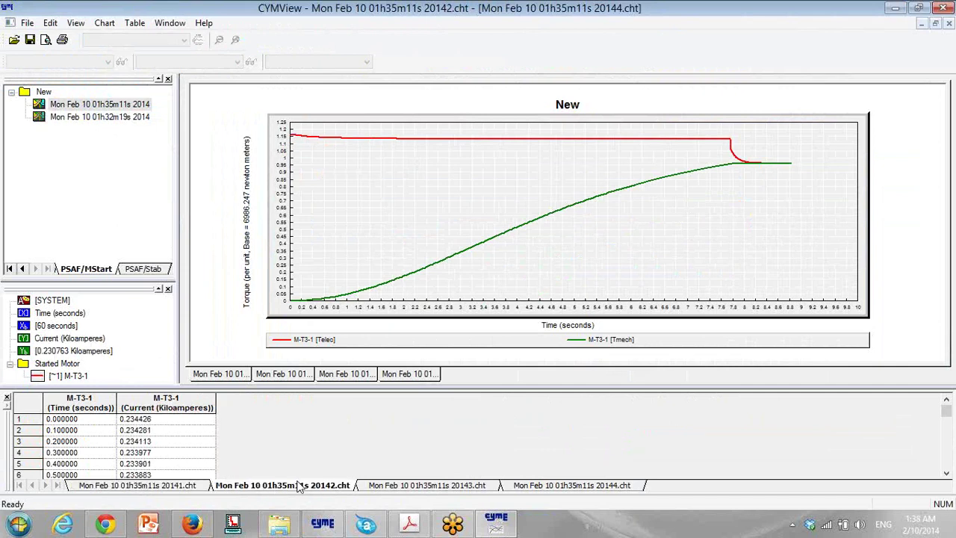
pyautogui.scroll(-17, 297, 486)
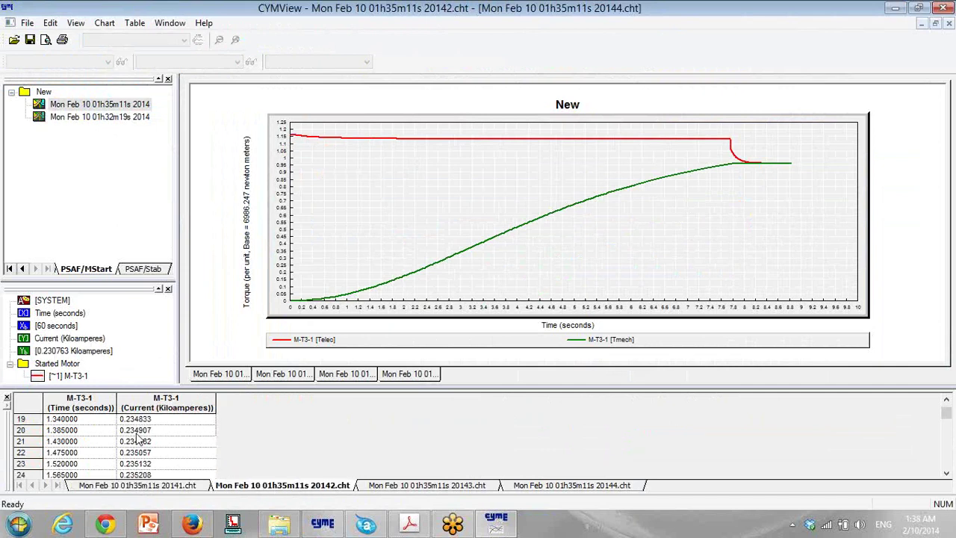
pyautogui.click(417, 487)
pyautogui.click(560, 485)
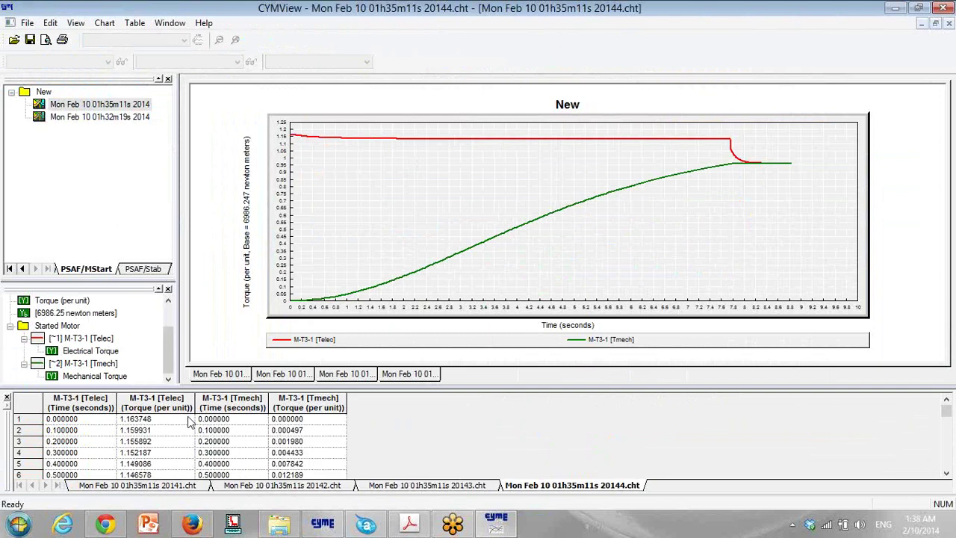
pyautogui.scroll(-20, 103, 426)
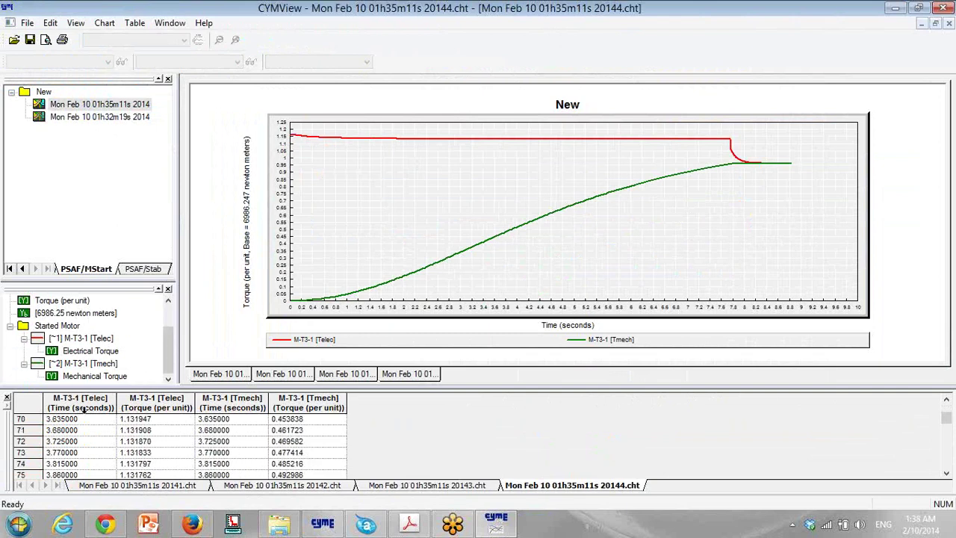
pyautogui.scroll(-13, 84, 408)
# Step: Select the whole torque table and export all chart tables to MS Excel
pyautogui.click(30, 409)
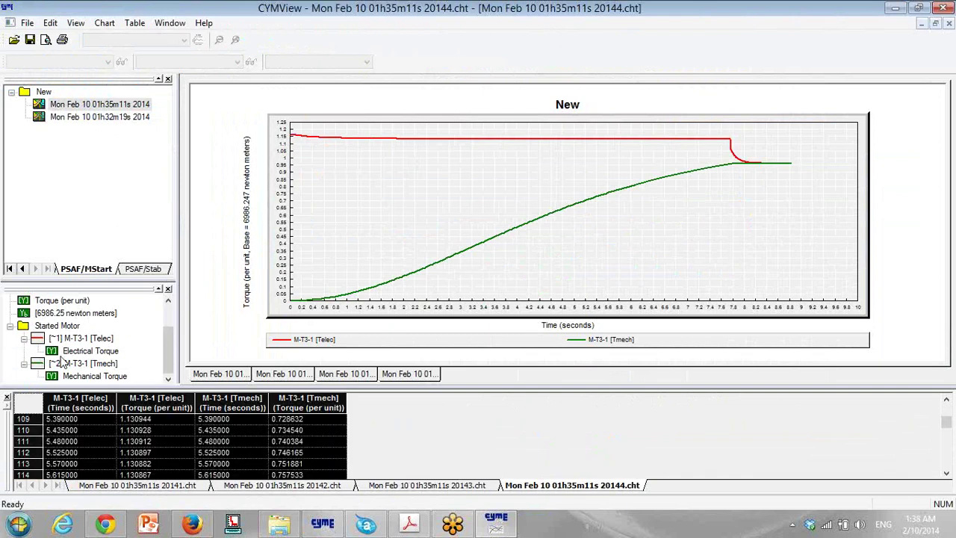
pyautogui.rightClick(30, 408)
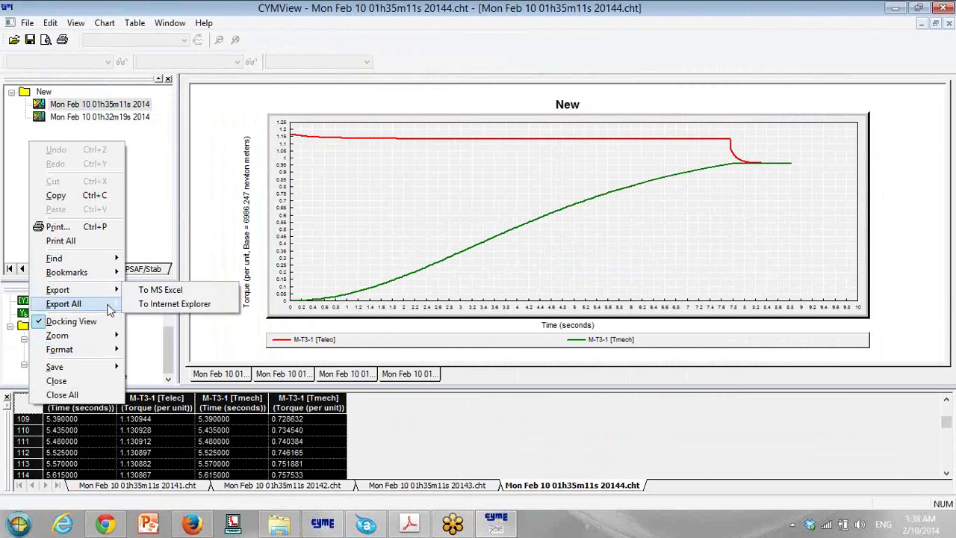
pyautogui.moveTo(115, 304)
pyautogui.click(155, 304)
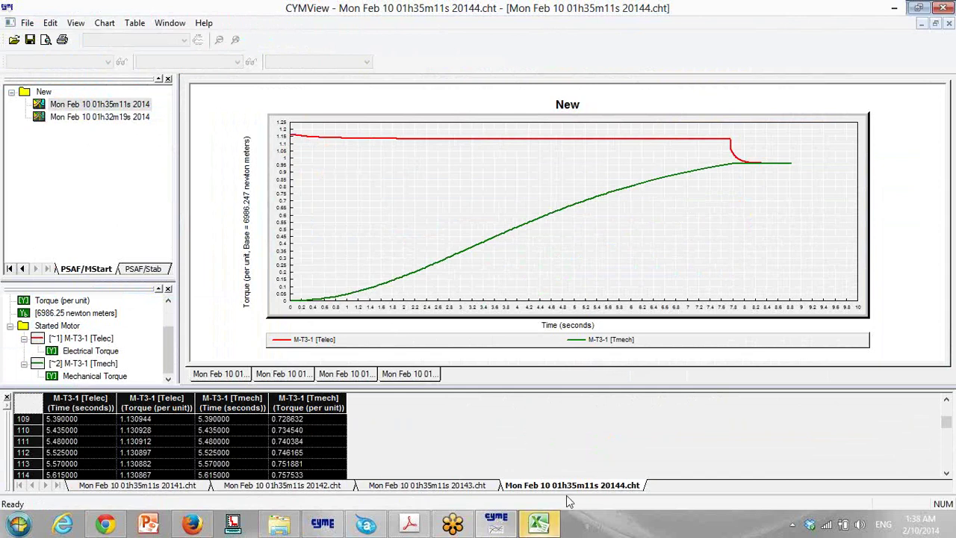
# Step: Bring the exported Excel workbook forward and view sheets 20141 through 20144
pyautogui.moveTo(545, 526)
pyautogui.click(538, 433)
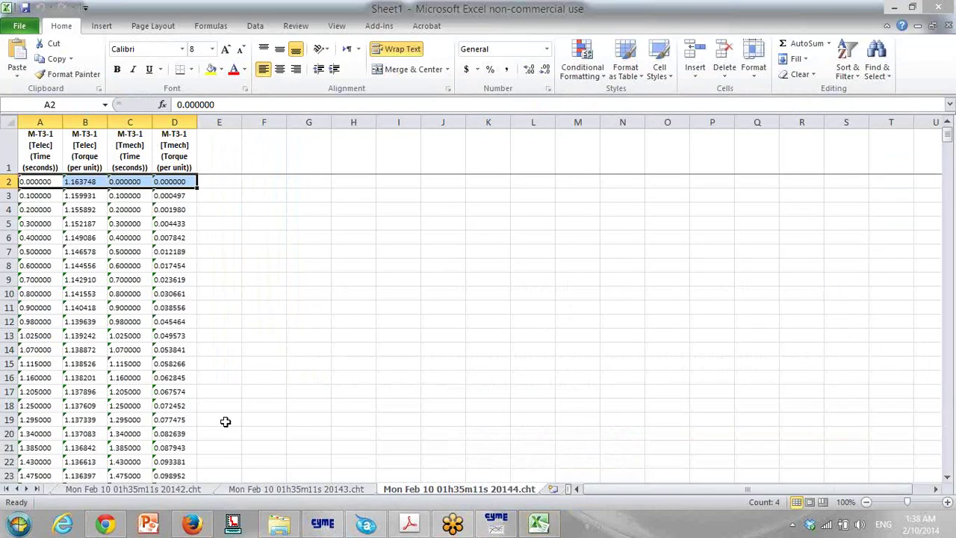
pyautogui.click(73, 490)
pyautogui.click(7, 488)
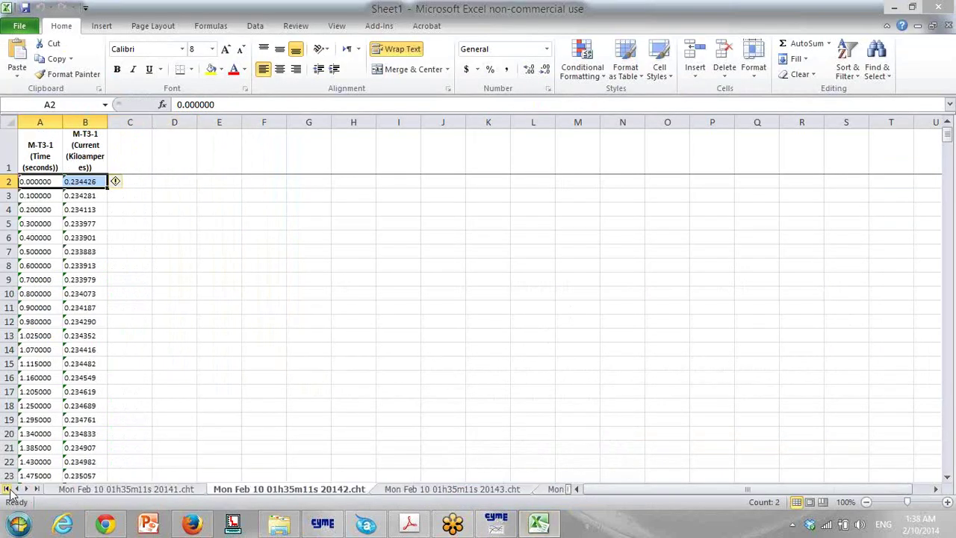
pyautogui.click(127, 490)
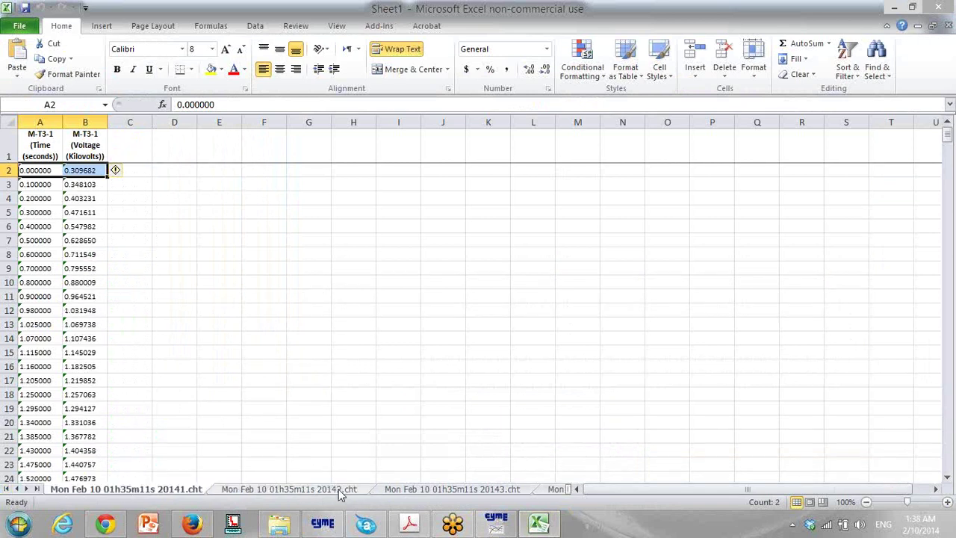
pyautogui.click(485, 491)
pyautogui.click(545, 491)
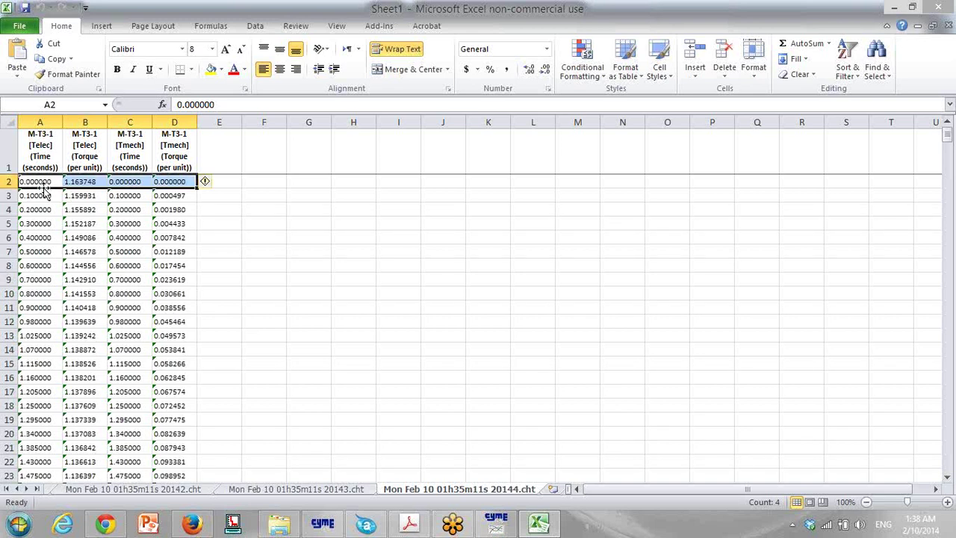
# Step: Scroll the torque sheet to its last row, 480, then close Excel without saving
pyautogui.scroll(-20, 30, 314)
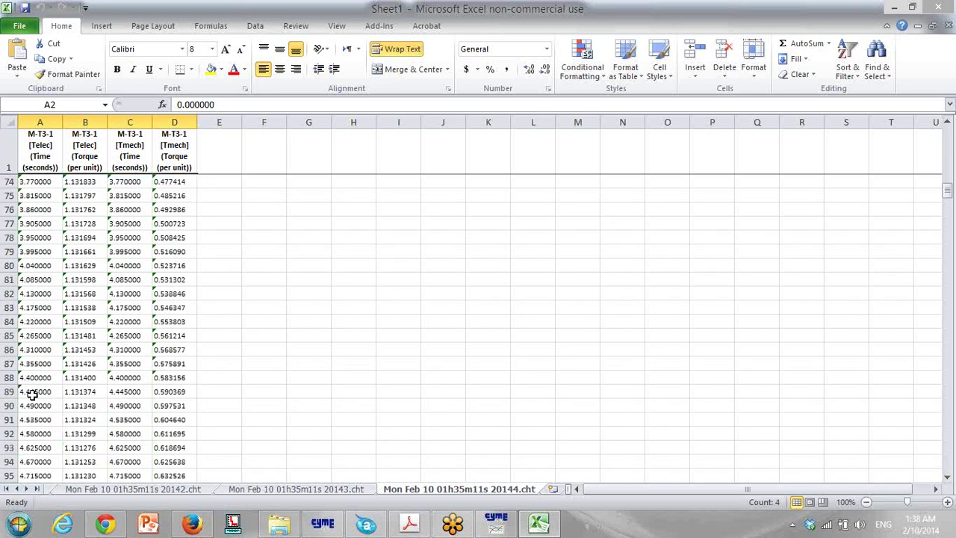
pyautogui.scroll(-20, 27, 402)
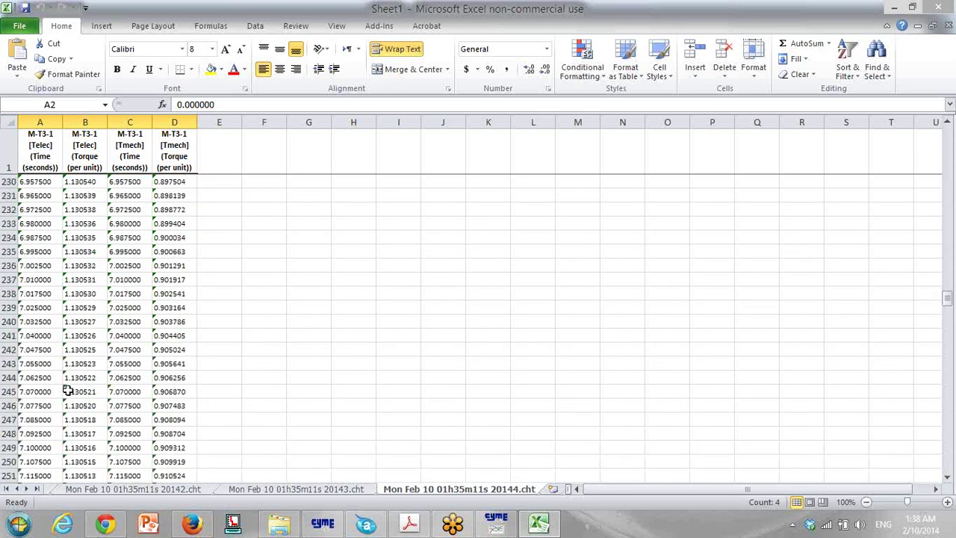
pyautogui.scroll(-20, 41, 396)
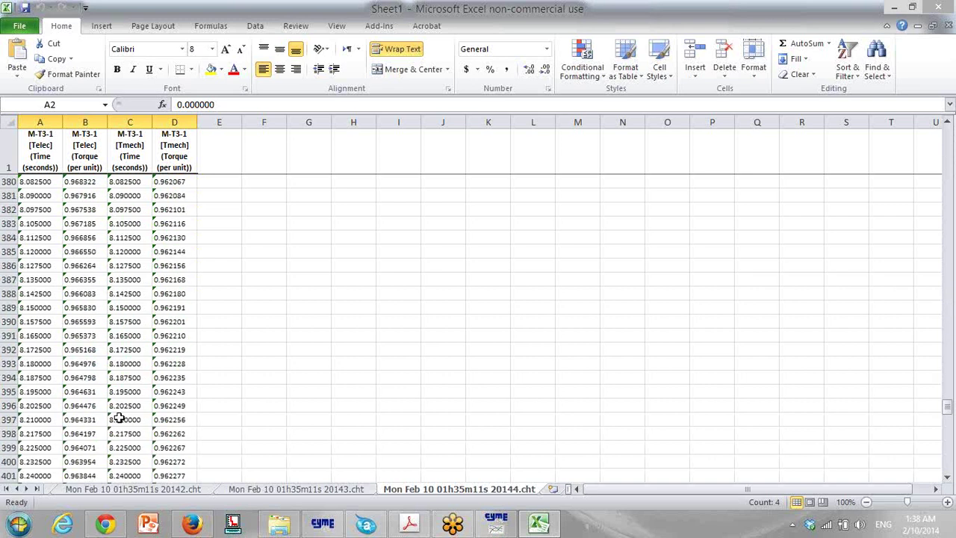
pyautogui.moveTo(947, 422); pyautogui.dragTo(947, 461)
pyautogui.scroll(-7, 156, 404)
pyautogui.scroll(6, 141, 393)
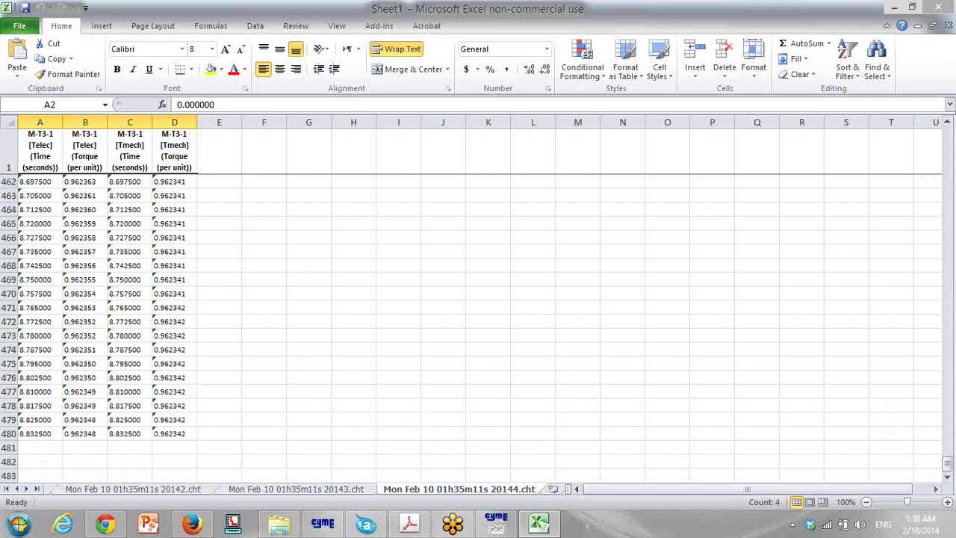
pyautogui.click(6, 433)
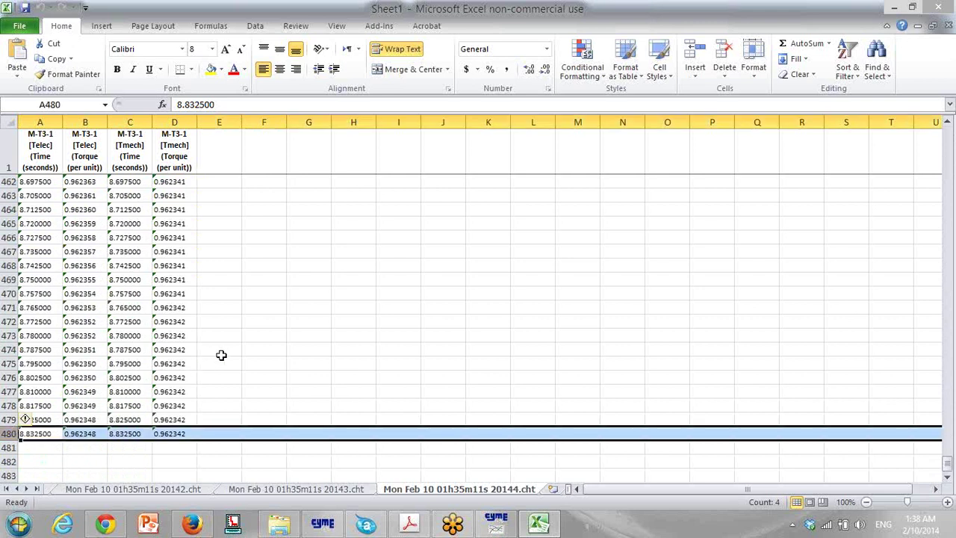
pyautogui.scroll(8, 221, 354)
pyautogui.click(940, 8)
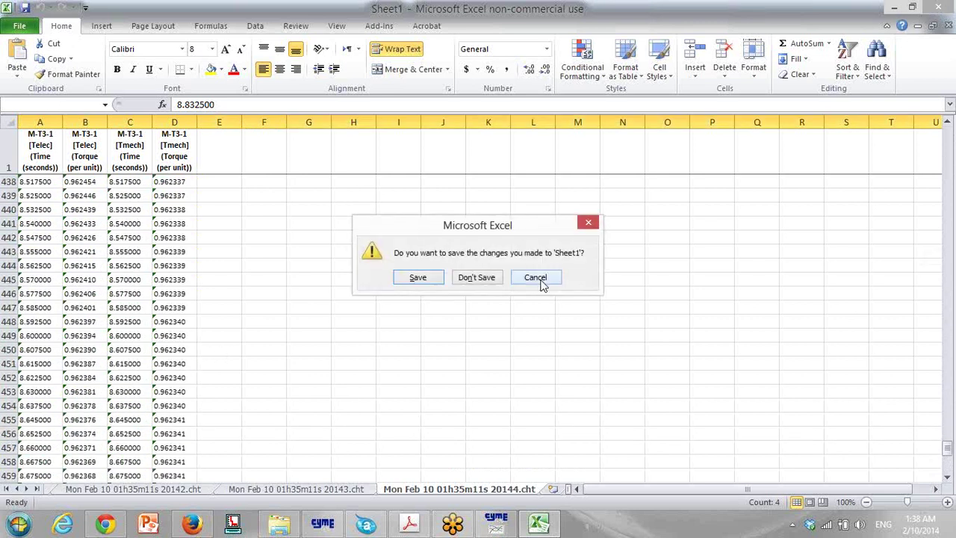
pyautogui.click(482, 279)
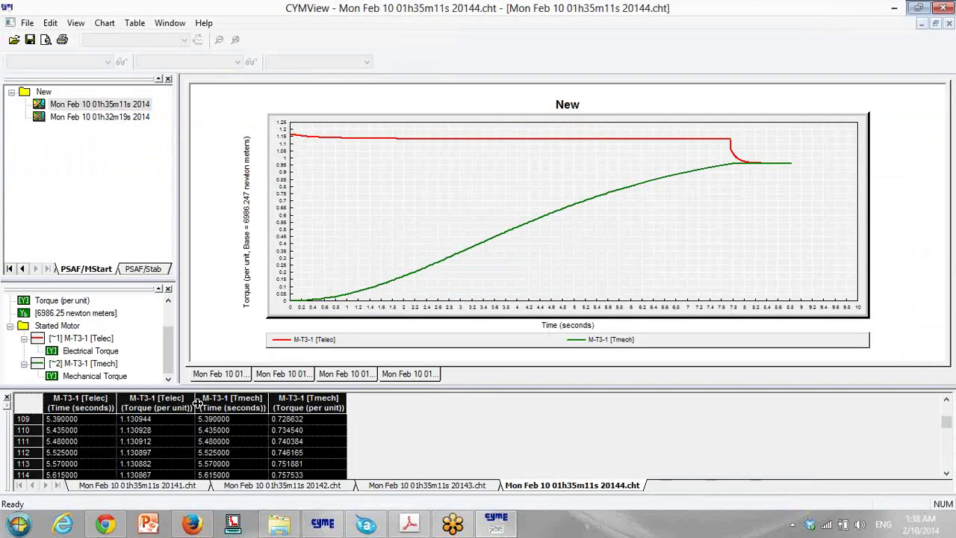
# Step: Close the chart viewer and return to the network diagram
pyautogui.click(945, 8)
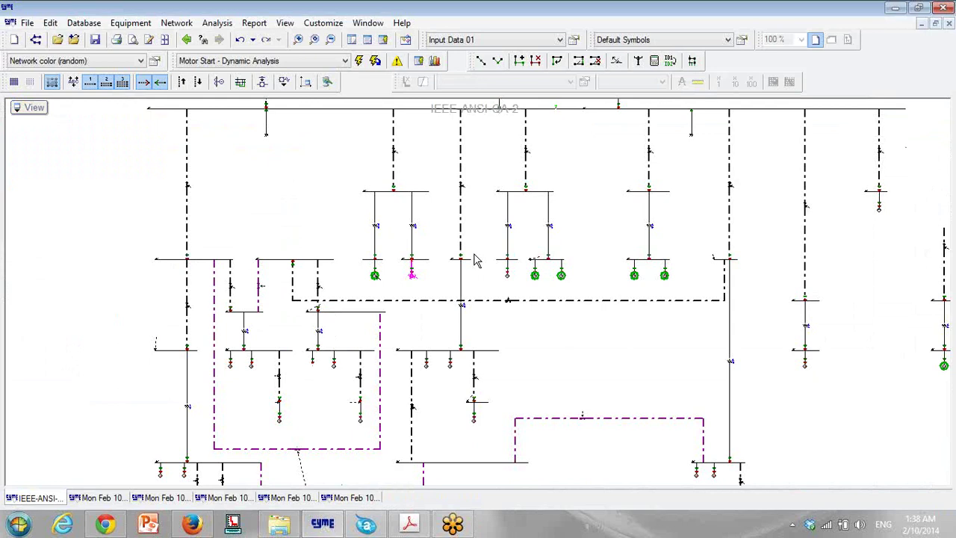
pyautogui.rightClick(521, 259)
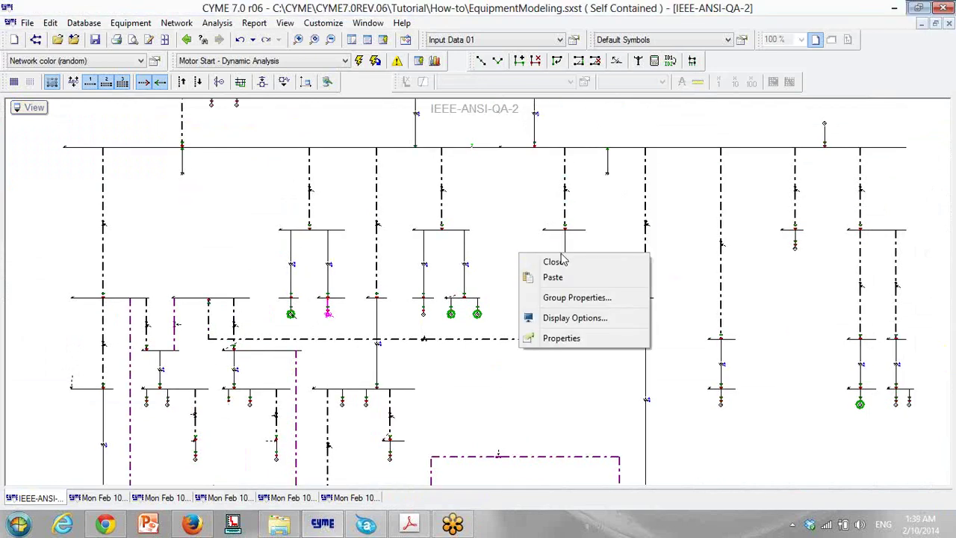
pyautogui.click(523, 223)
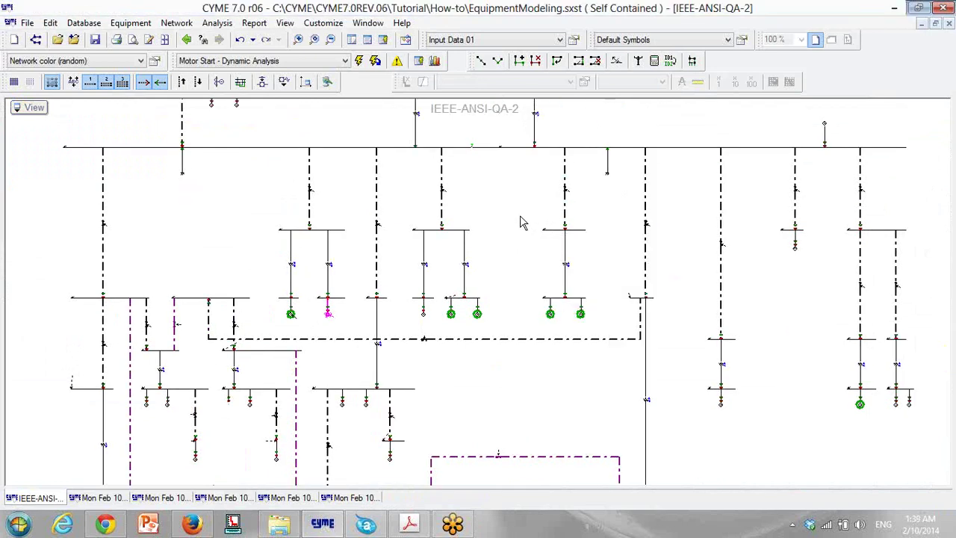
# Step: Monitor all nodes in Motor Start - Dynamic Analysis, run it, and expand the Bus curves
pyautogui.click(359, 61)
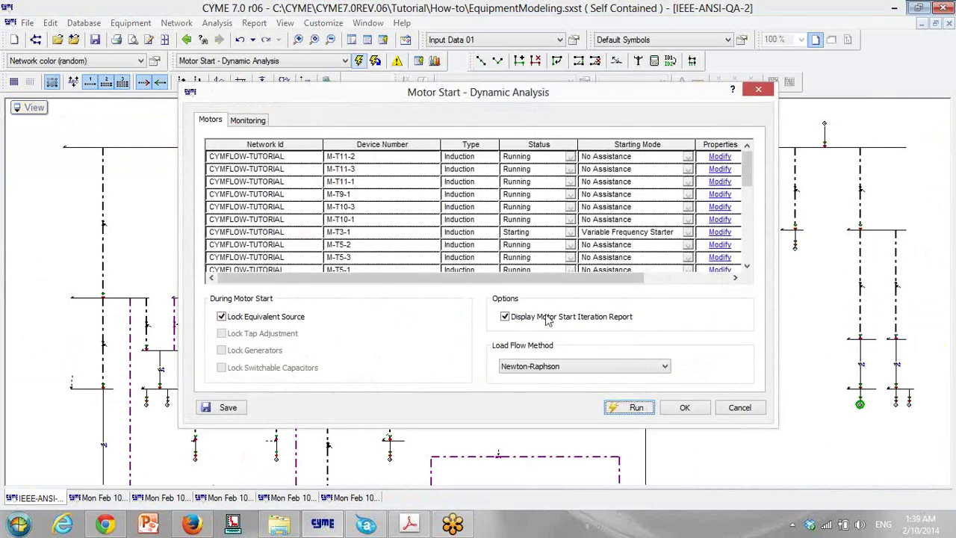
pyautogui.click(249, 121)
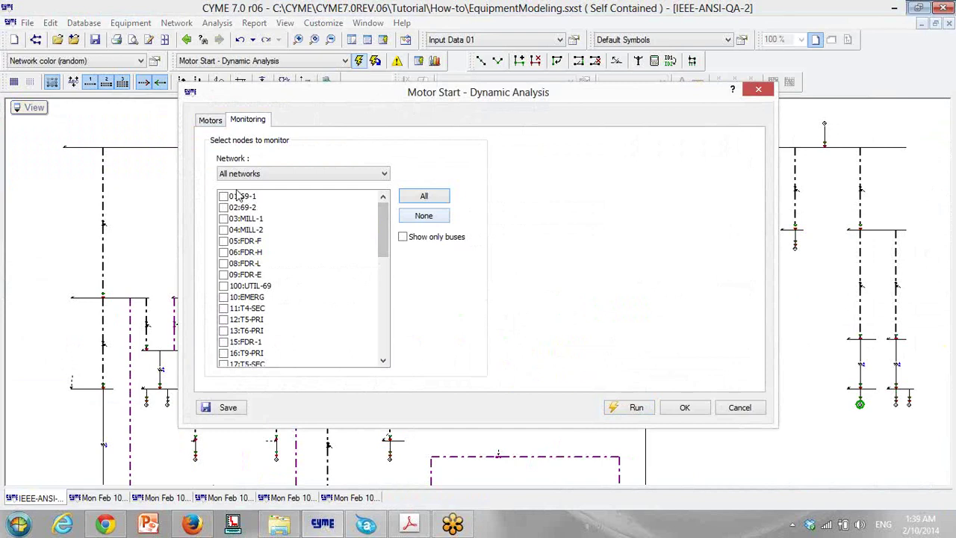
pyautogui.click(424, 196)
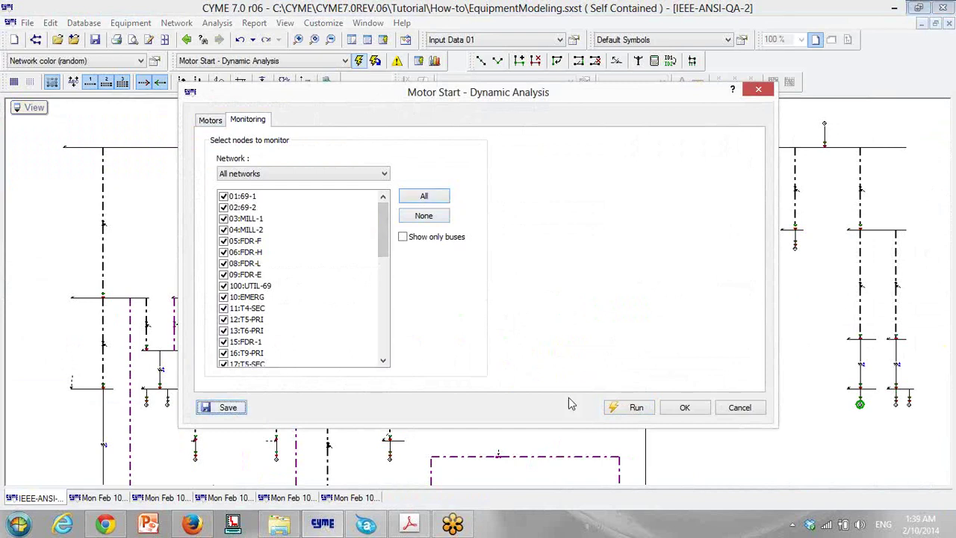
pyautogui.click(636, 409)
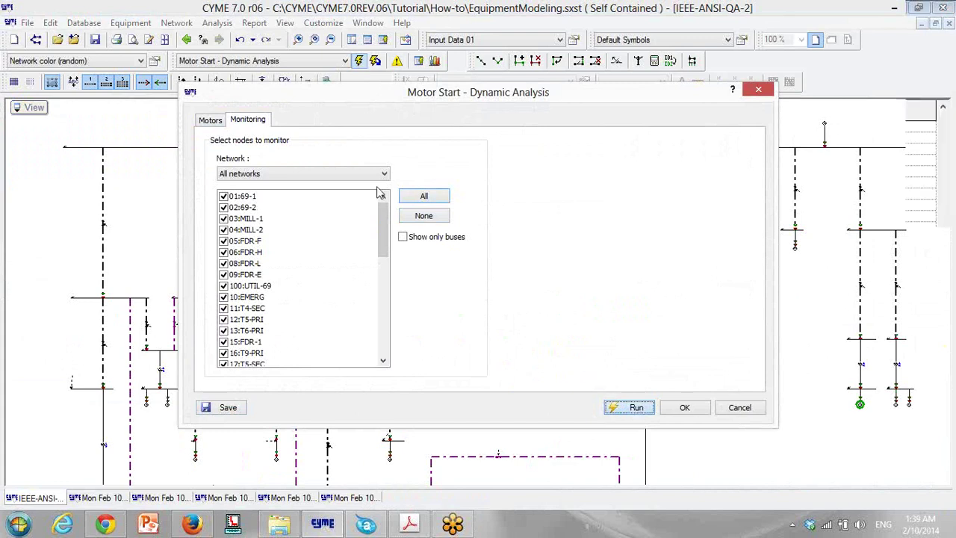
pyautogui.click(307, 214)
pyautogui.moveTo(430, 214); pyautogui.dragTo(421, 316)
# Step: Plot voltage-versus-time curves for buses 01:69-1 through 51:AUX and close the chart selector
pyautogui.click(354, 222)
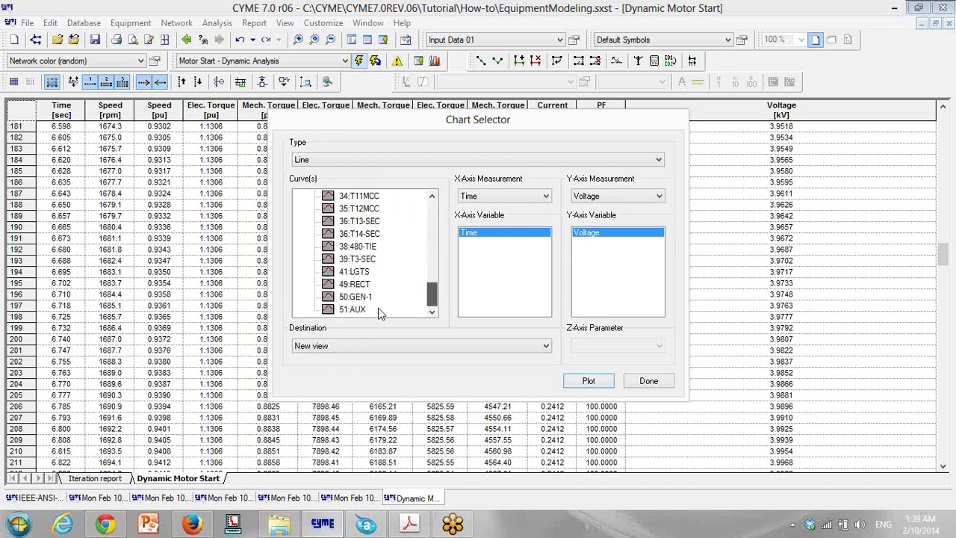
pyautogui.keyDown('shift'); pyautogui.click(354, 309); pyautogui.keyUp('shift')
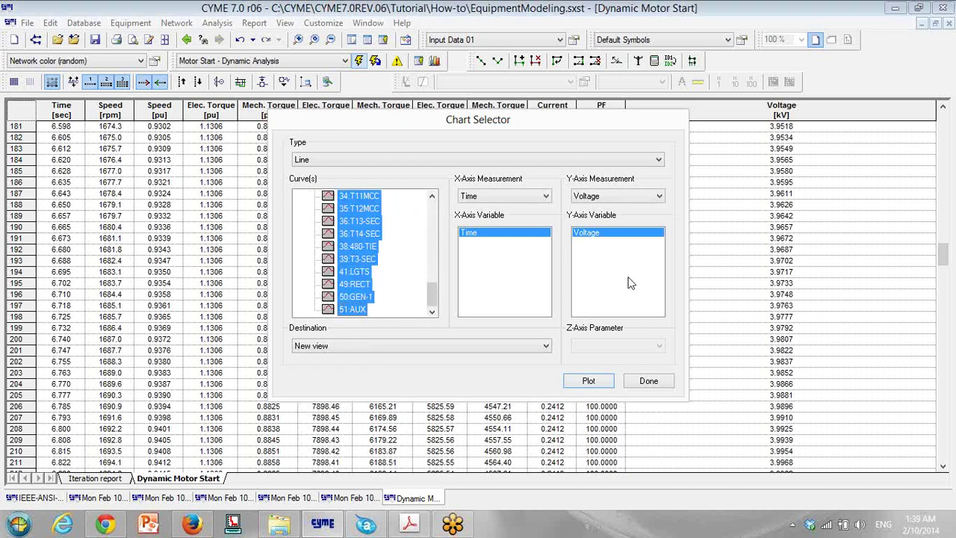
pyautogui.click(611, 381)
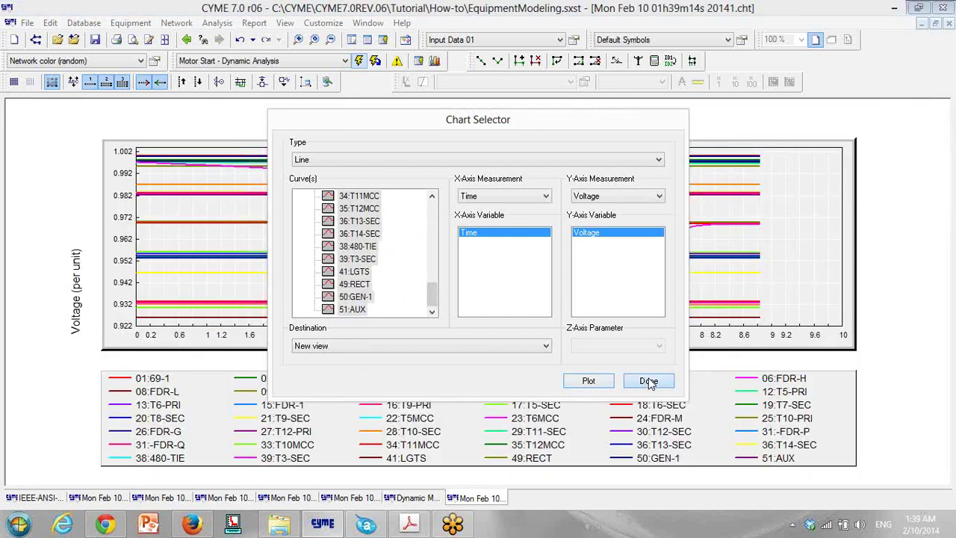
pyautogui.click(647, 381)
# Step: Send the bus voltage chart to CYMView
pyautogui.rightClick(341, 217)
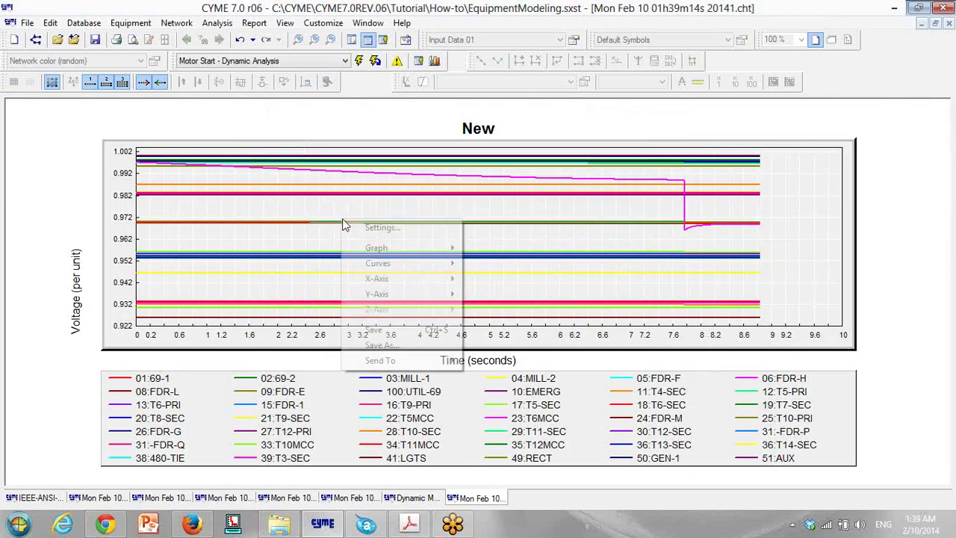
pyautogui.moveTo(438, 361)
pyautogui.click(498, 361)
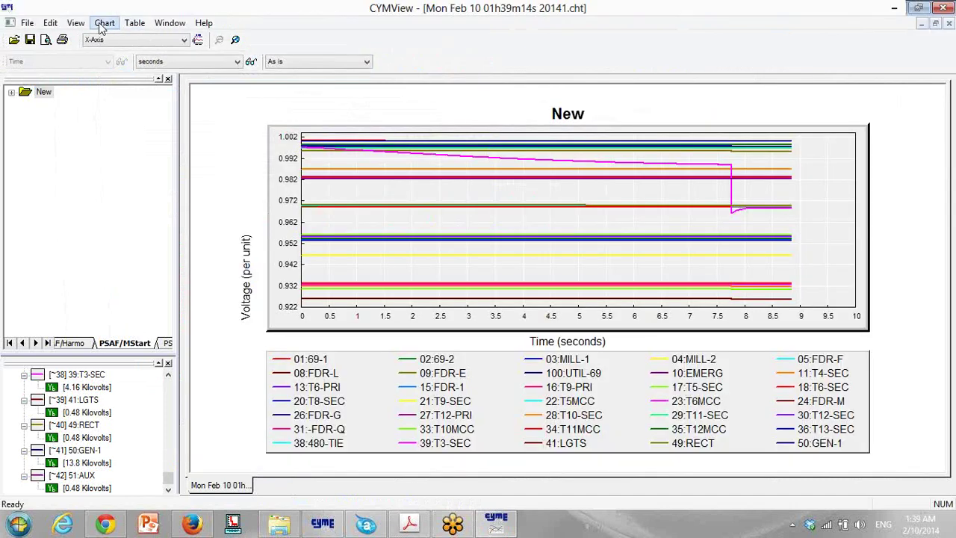
# Step: Show the chart data as a Tabular Report, review it, then close the table
pyautogui.click(75, 22)
pyautogui.click(117, 113)
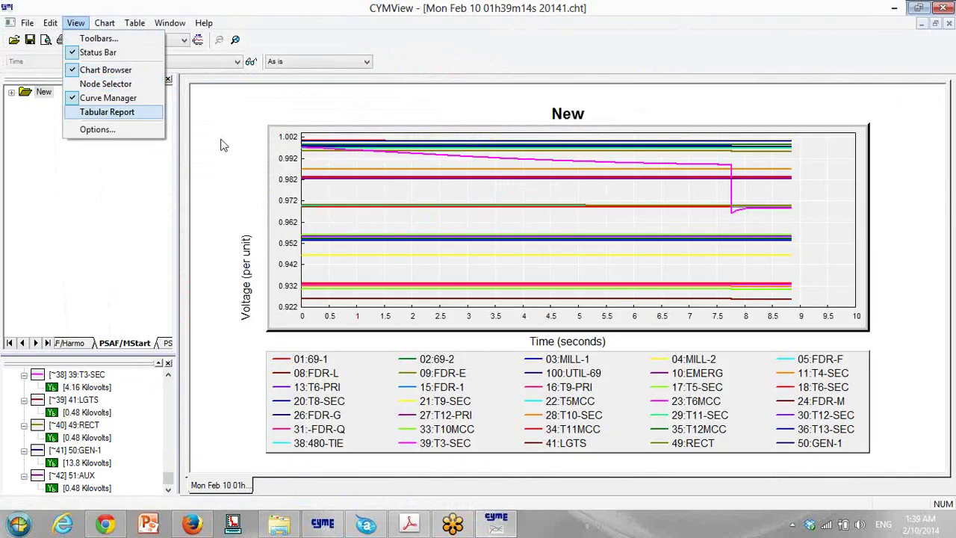
pyautogui.moveTo(946, 415); pyautogui.dragTo(950, 436)
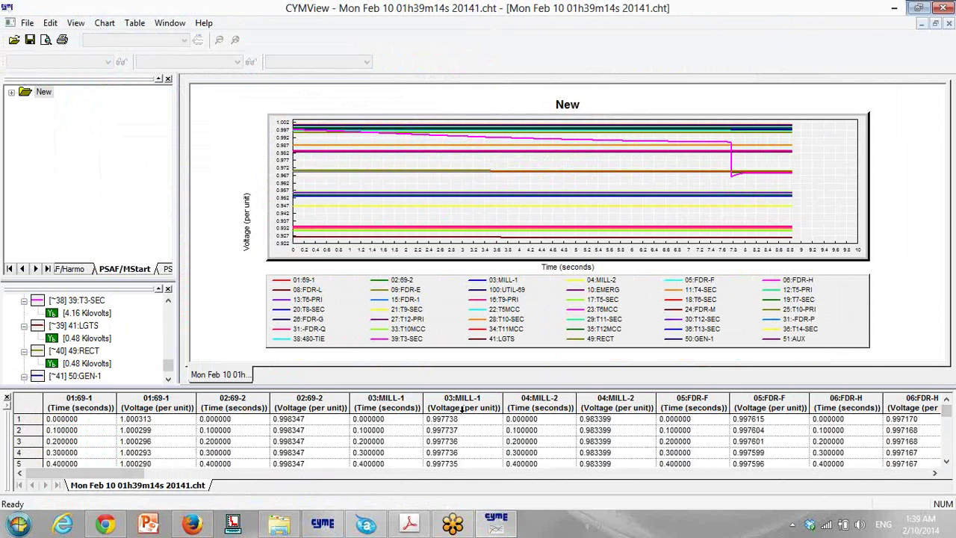
pyautogui.click(27, 403)
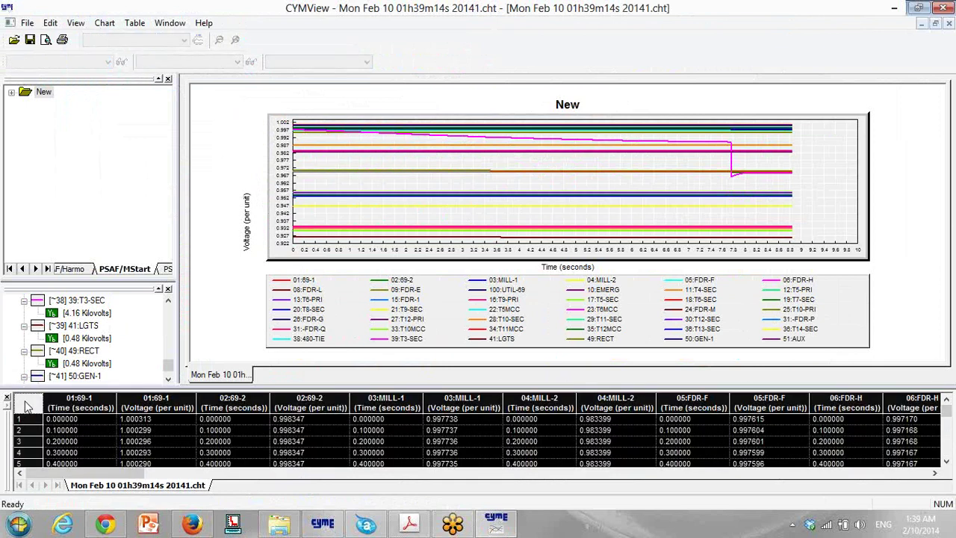
pyautogui.rightClick(27, 403)
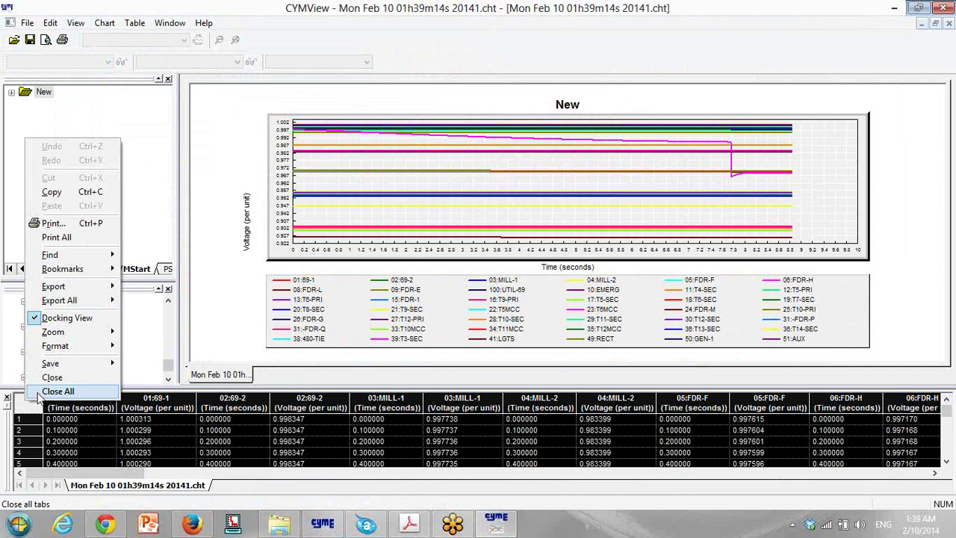
pyautogui.click(38, 392)
# Step: Zoom in on the curves between 0.98 and 1.002 pu, Zoom Fit back, and close CYMView
pyautogui.moveTo(799, 136); pyautogui.dragTo(339, 184)
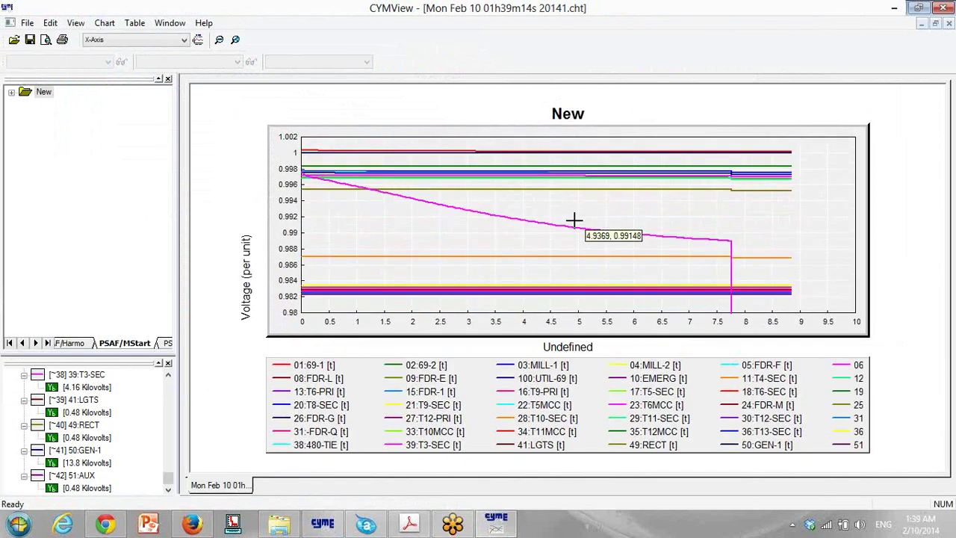
pyautogui.rightClick(550, 237)
pyautogui.moveTo(602, 262)
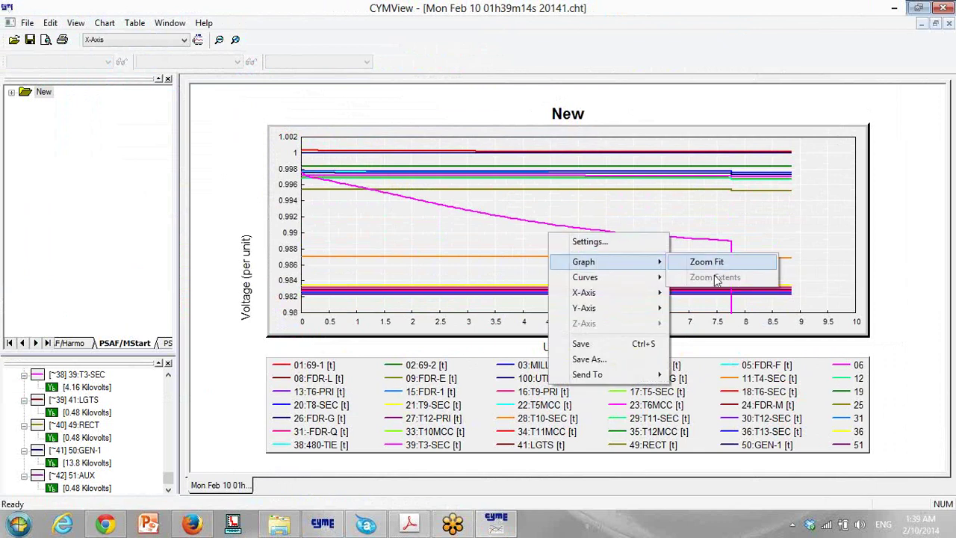
pyautogui.click(707, 262)
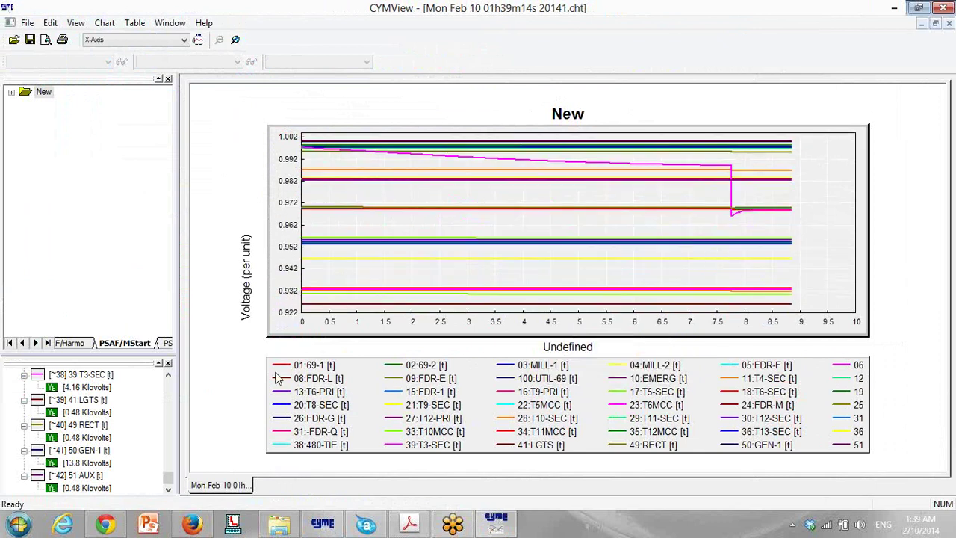
pyautogui.click(943, 7)
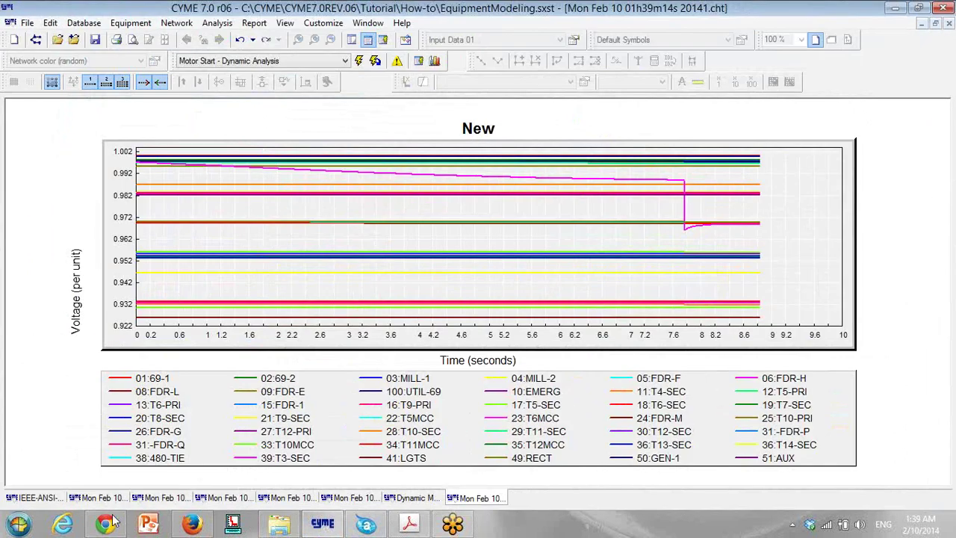
# Step: Close all charts, declining to save each one
pyautogui.click(367, 22)
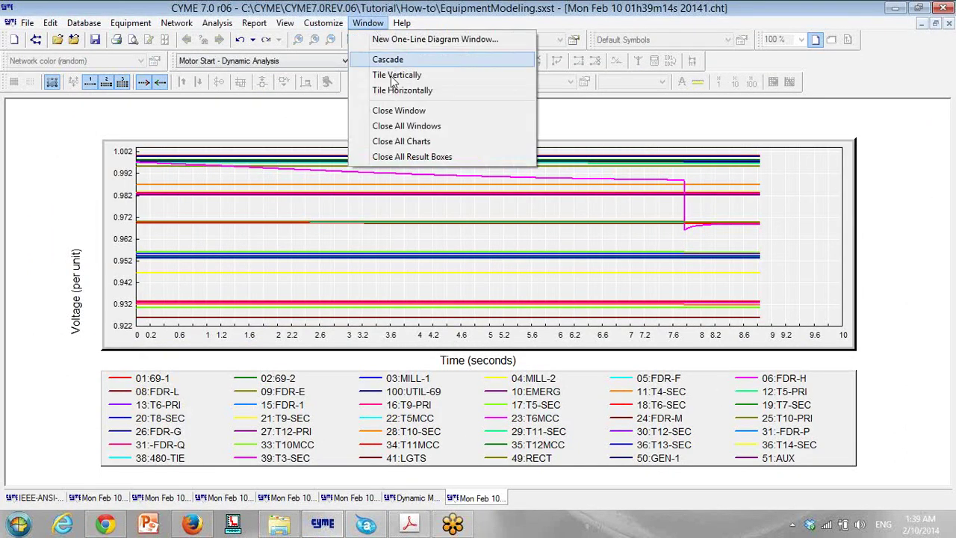
pyautogui.click(420, 145)
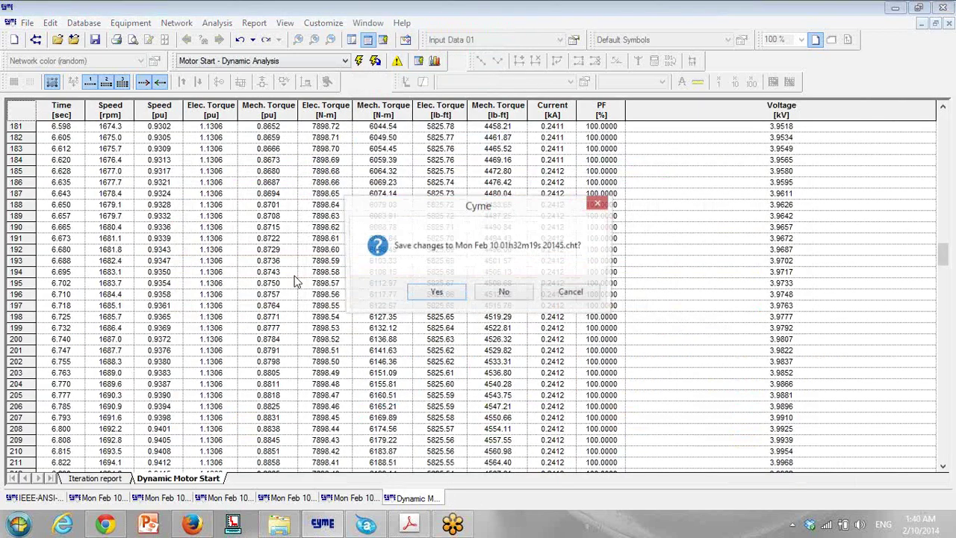
pyautogui.click(505, 293)
pyautogui.click(505, 293)
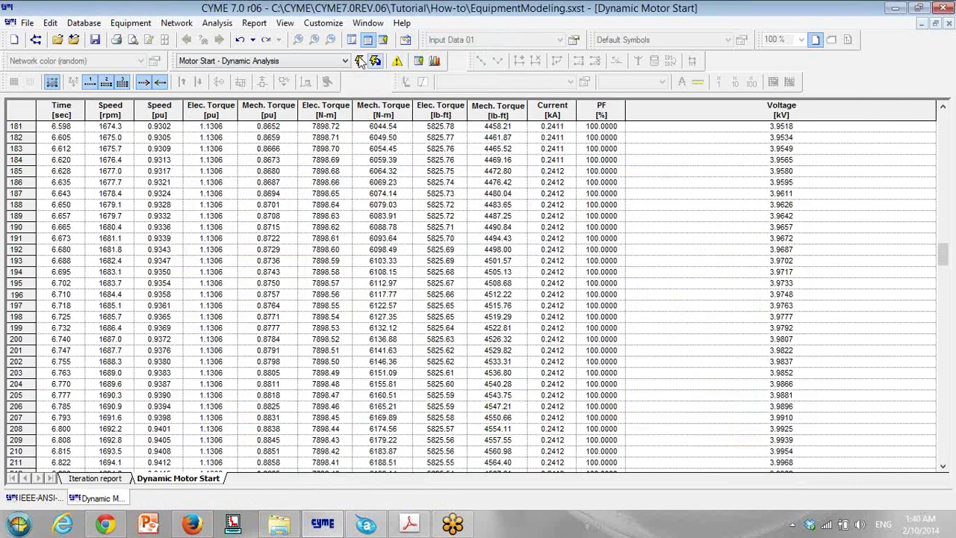
# Step: Close the motor start results table and fit the whole one-line diagram in view
pyautogui.click(368, 23)
pyautogui.click(359, 60)
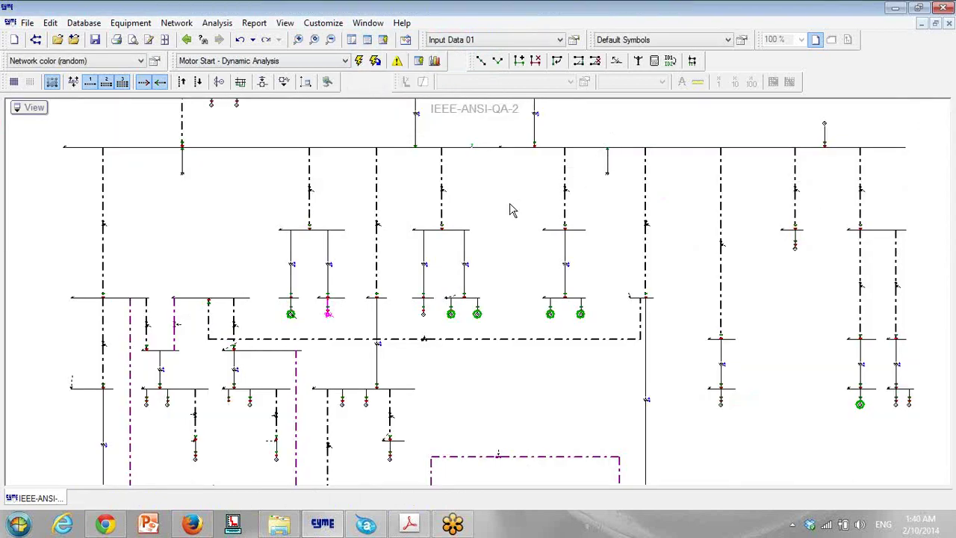
pyautogui.scroll(-2, 508, 207)
pyautogui.click(330, 40)
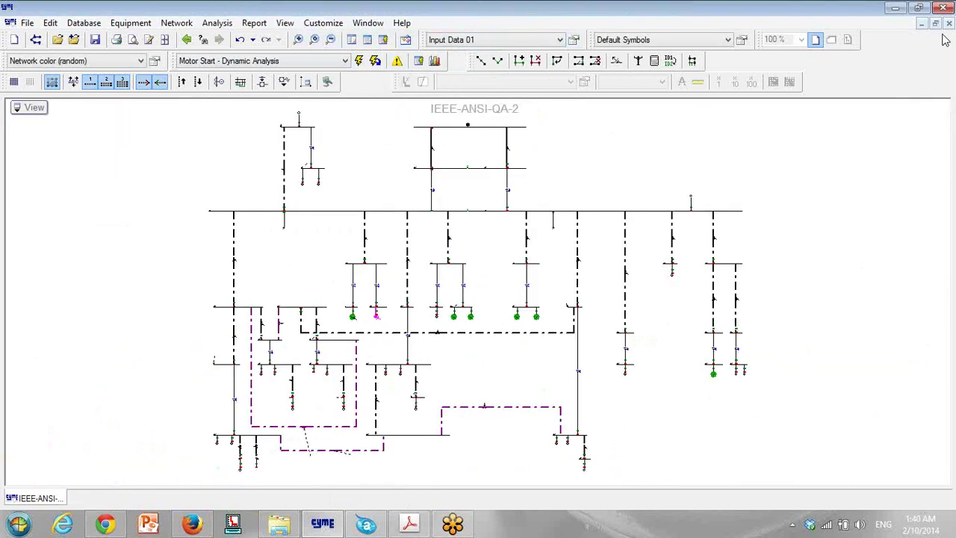